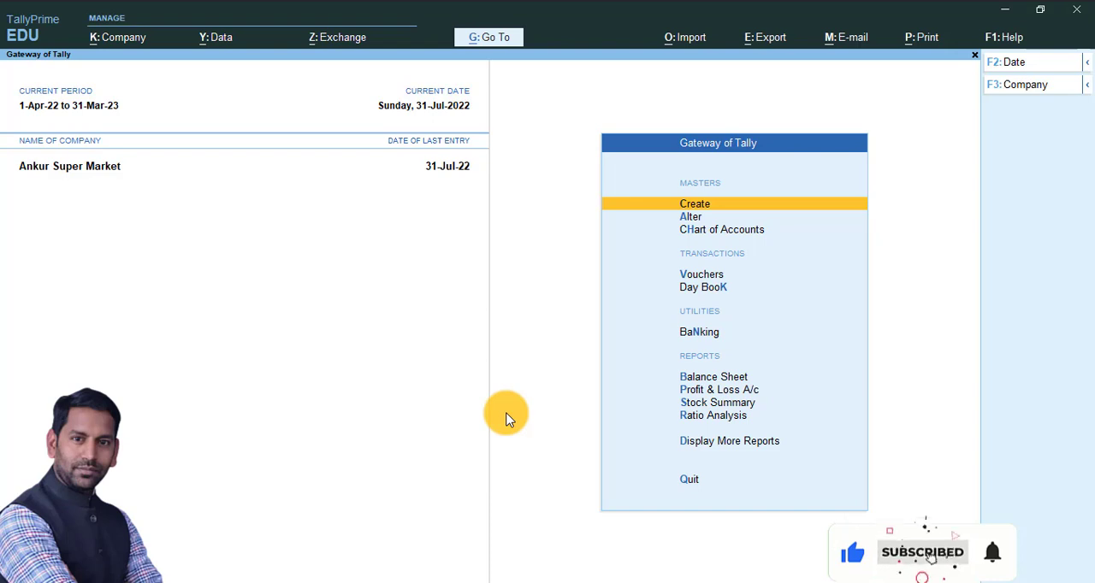
# Open voucher entry for Ankur Super Market to start a new sales voucher
pyautogui.press('Down')
pyautogui.press('Down')
pyautogui.press('Down')
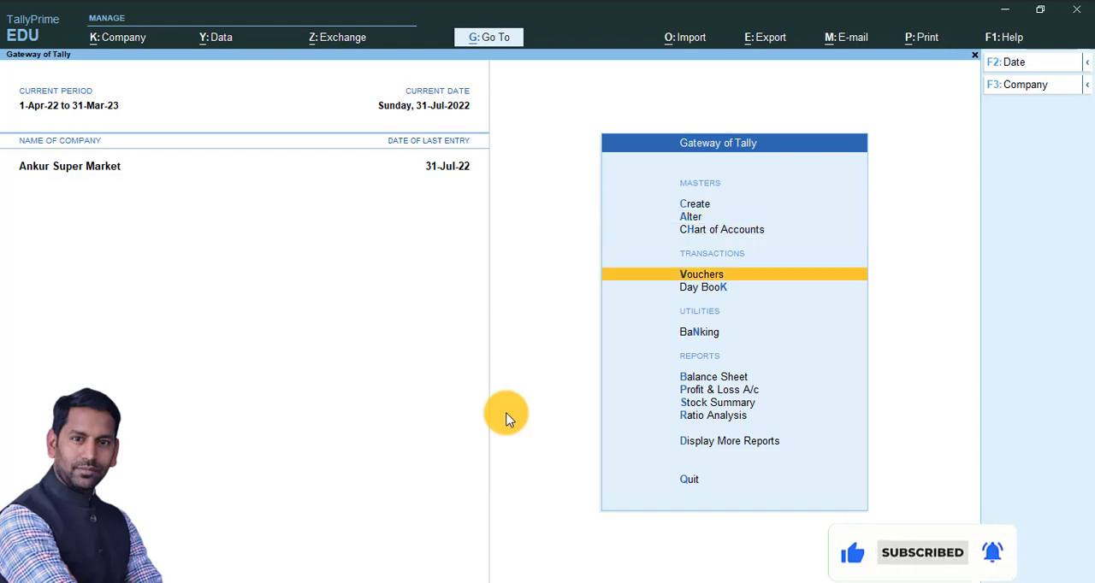
pyautogui.press('Return')
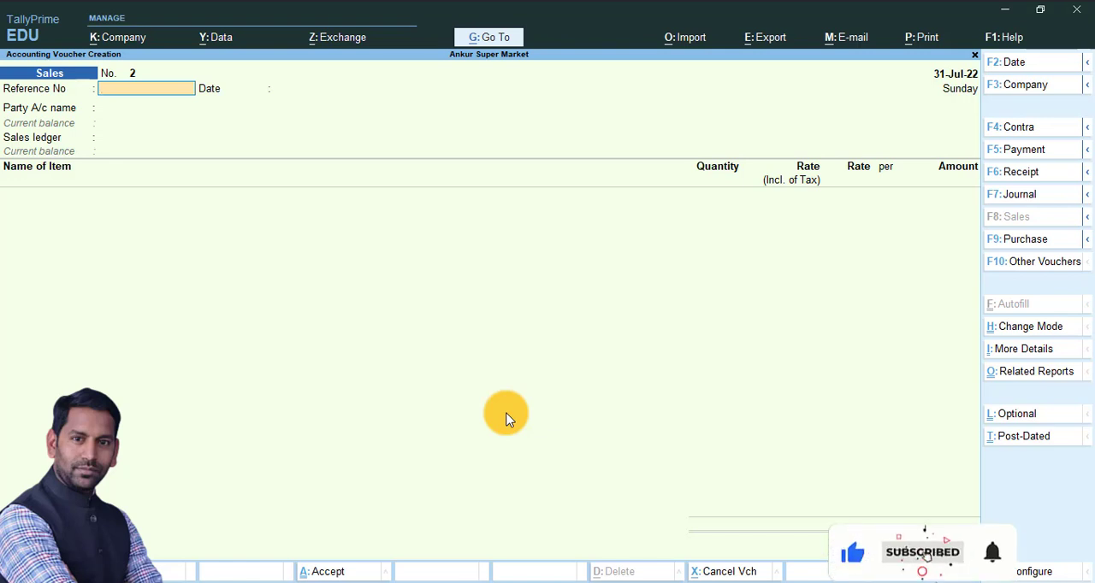
# Leave the reference number and date blank, choose Cash as the party, and accept the dispatch details with the delivery note Not Applicable
pyautogui.press('Return')
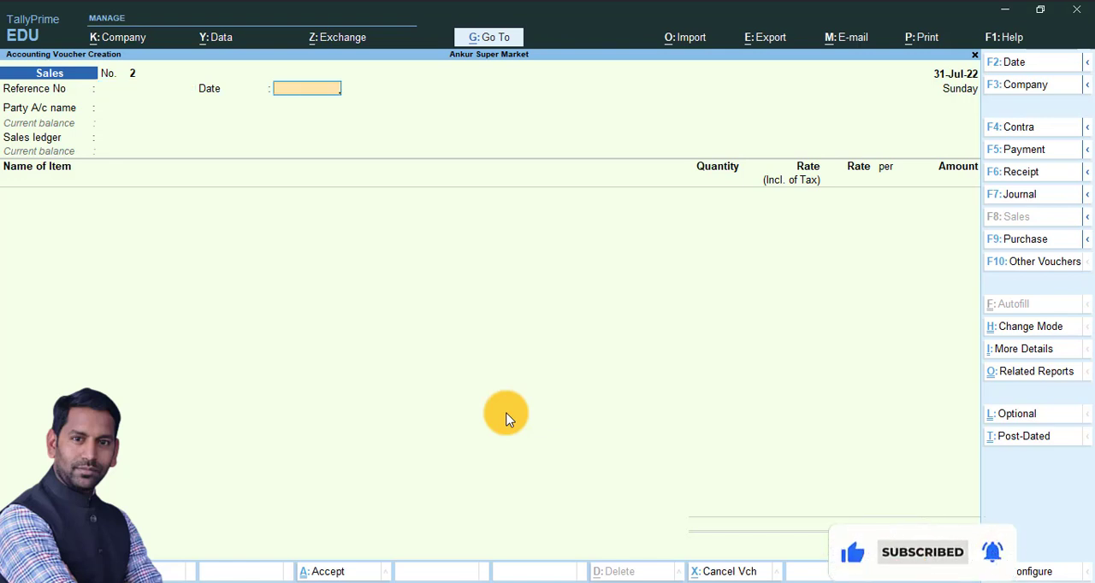
pyautogui.press('Return')
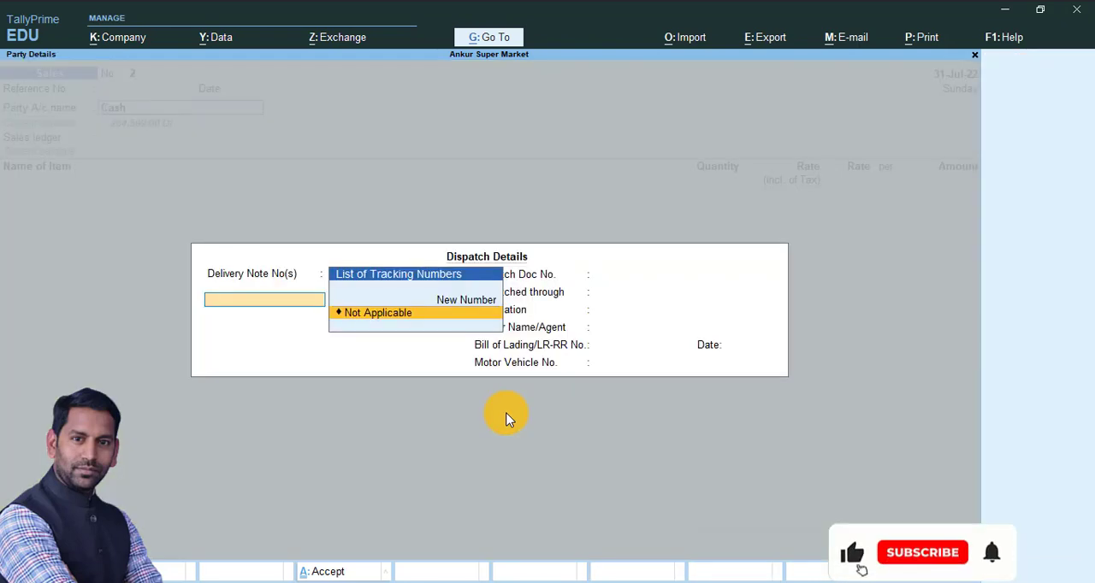
pyautogui.press('Return')
pyautogui.press('Return')
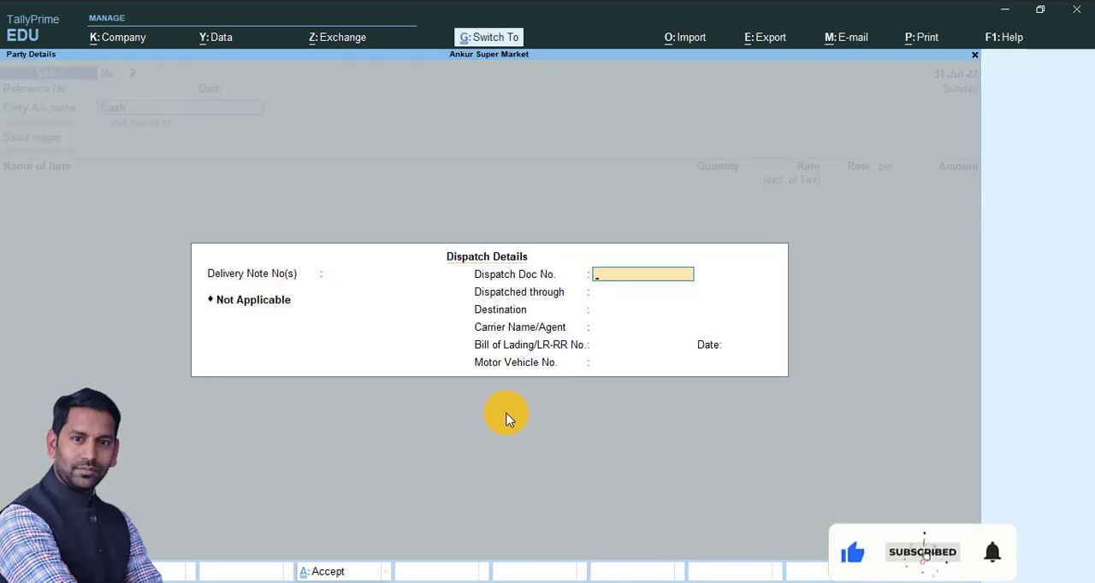
pyautogui.hotkey('ctrl', 'a')
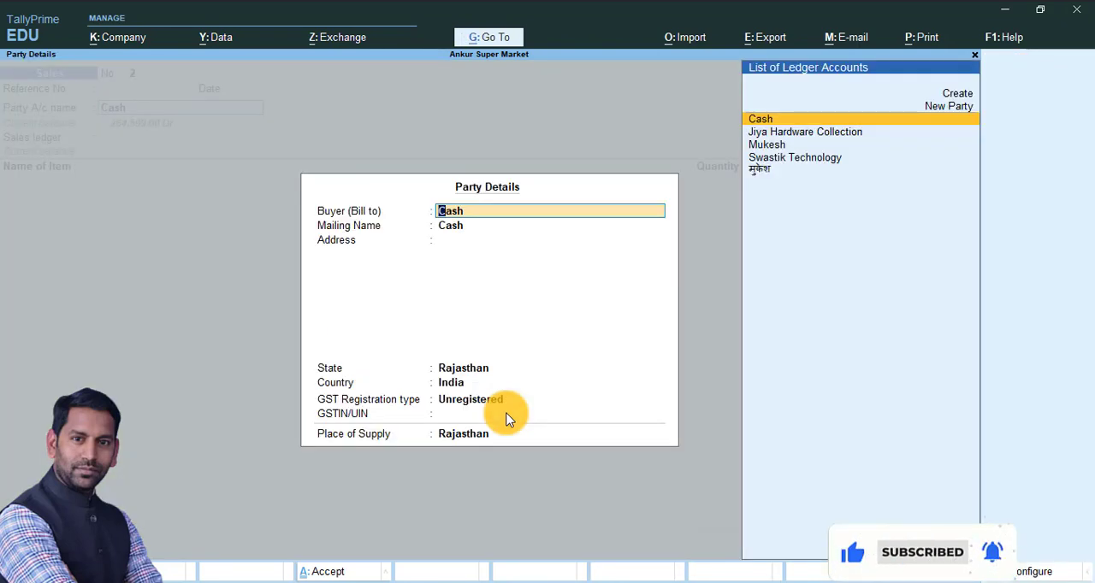
# Review the available GST registration types in the Cash party details
pyautogui.press('Return')
pyautogui.press('Return')
pyautogui.press('Return')
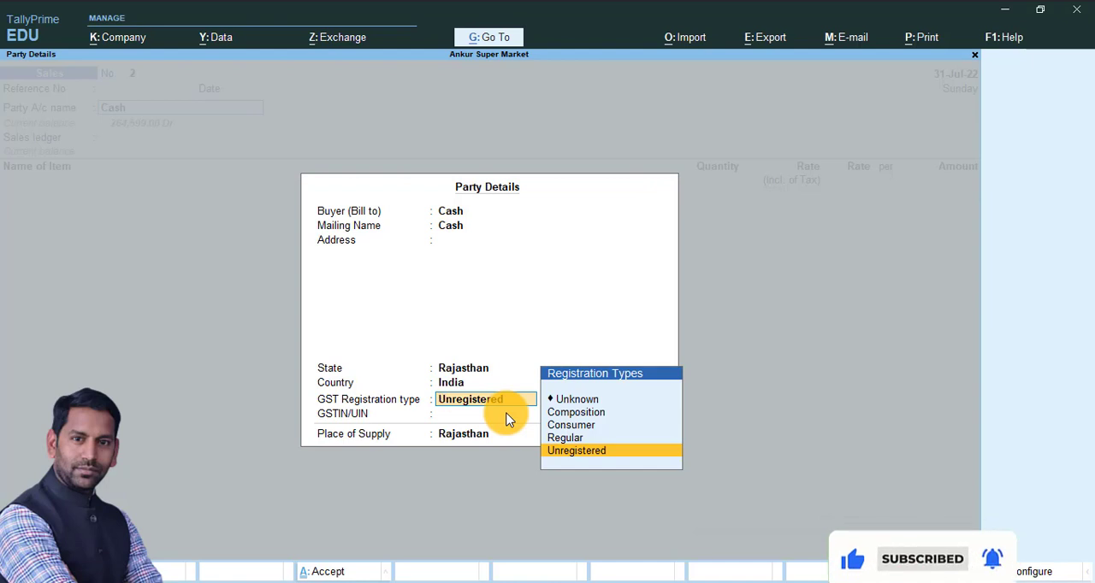
pyautogui.press('Up')
pyautogui.press('Up')
pyautogui.press('Up')
pyautogui.press('Down')
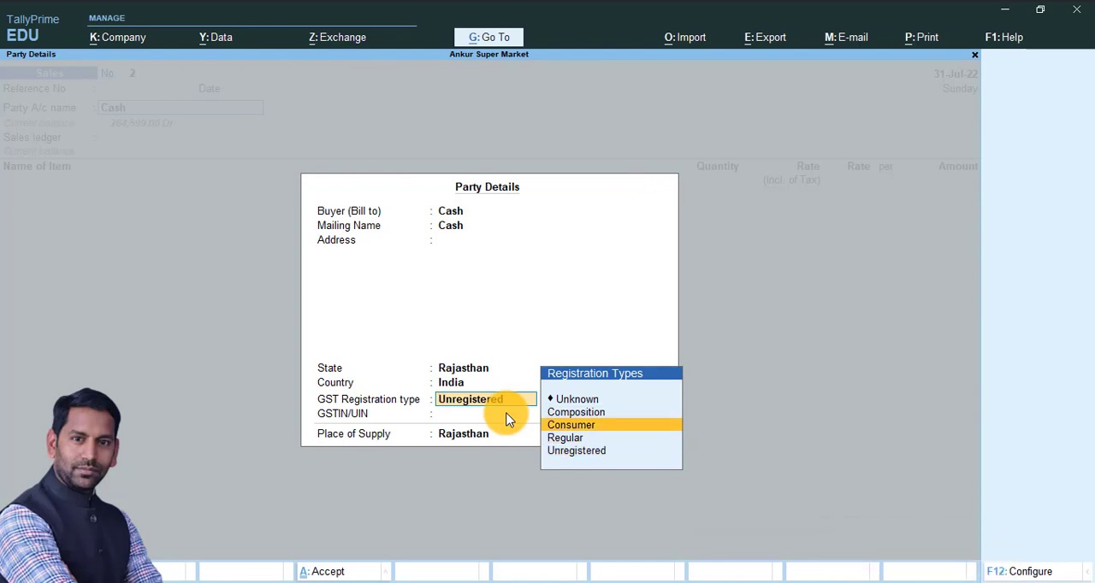
pyautogui.press('Down')
pyautogui.press('Down')
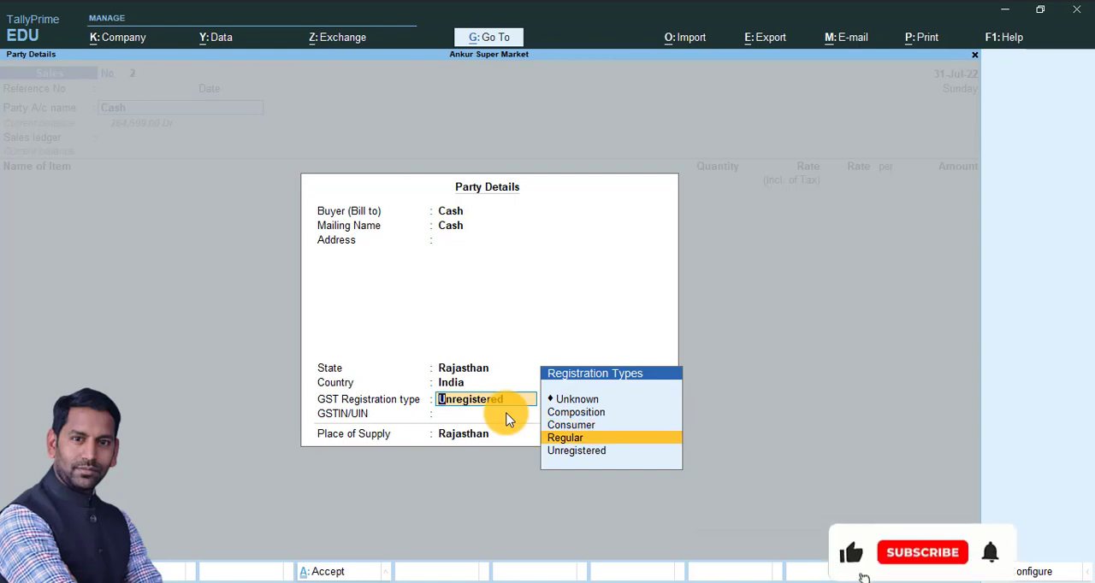
pyautogui.press('Up')
pyautogui.press('Up')
pyautogui.press('Up')
pyautogui.press('Down')
pyautogui.press('Down')
pyautogui.press('Down')
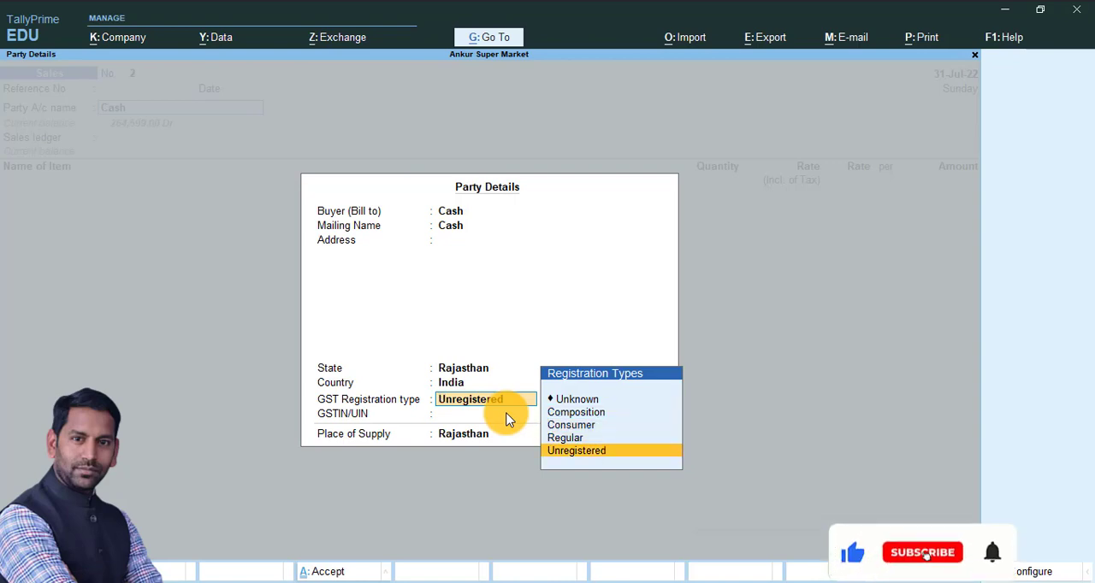
# Accept the party details with registration type Unregistered and place of supply Rajasthan, and select Sales as the sales ledger
pyautogui.press('Return')
pyautogui.press('Return')
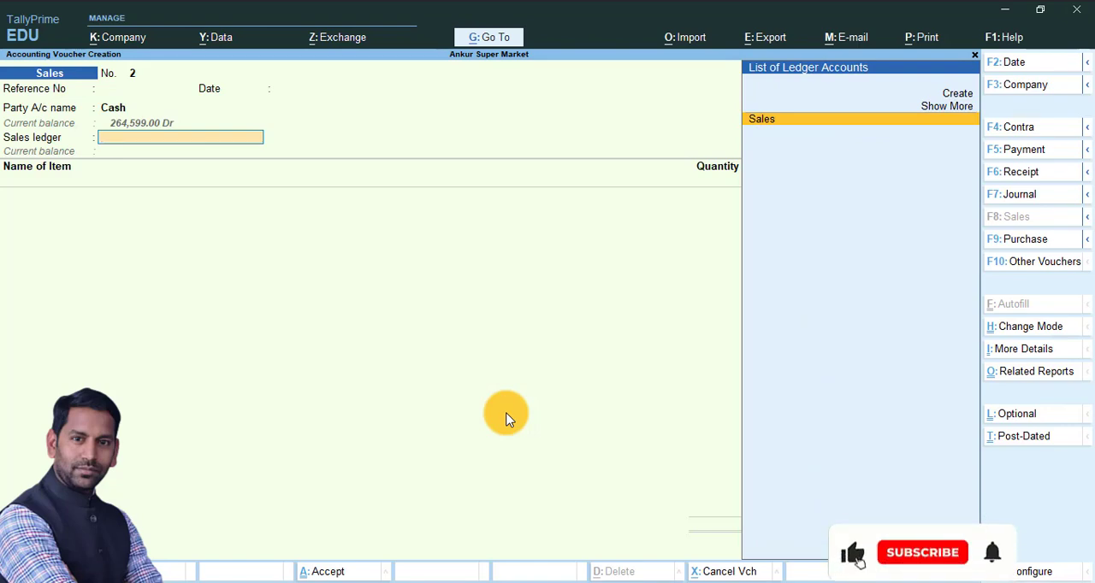
pyautogui.press('Return')
pyautogui.press('Return')
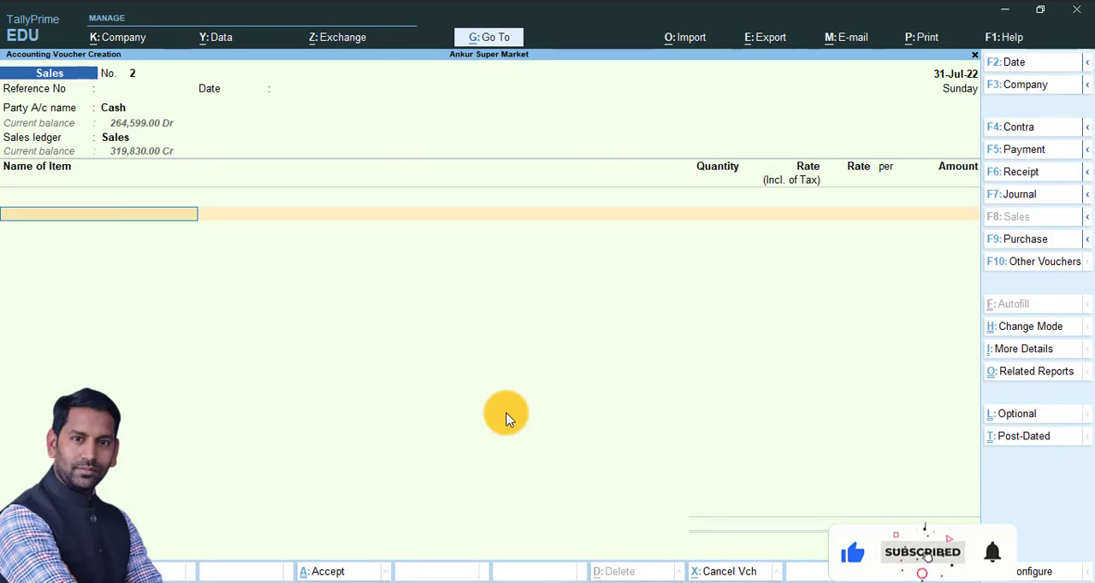
# Add the Hard Disk stock item to the voucher and allocate it from the Warehouse godown
pyautogui.press('Down')
pyautogui.press('Down')
pyautogui.press('Down')
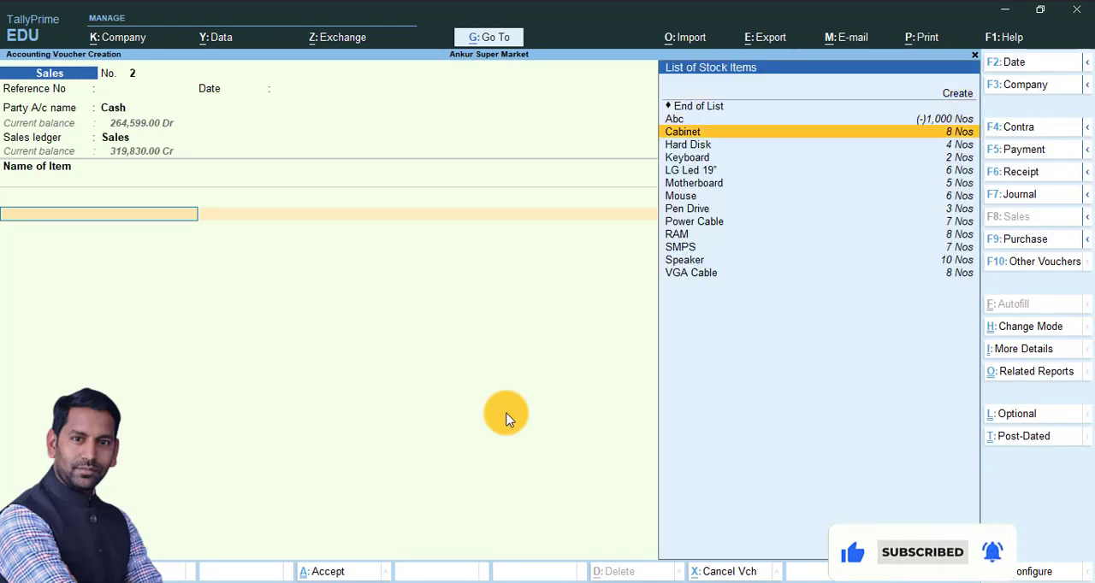
pyautogui.press('Return')
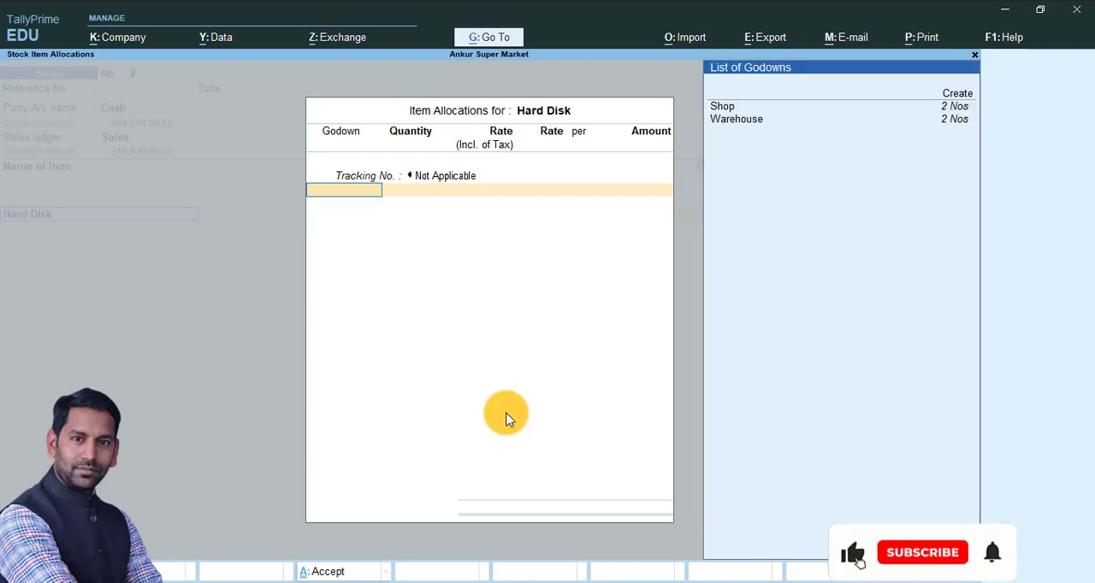
pyautogui.press('Down')
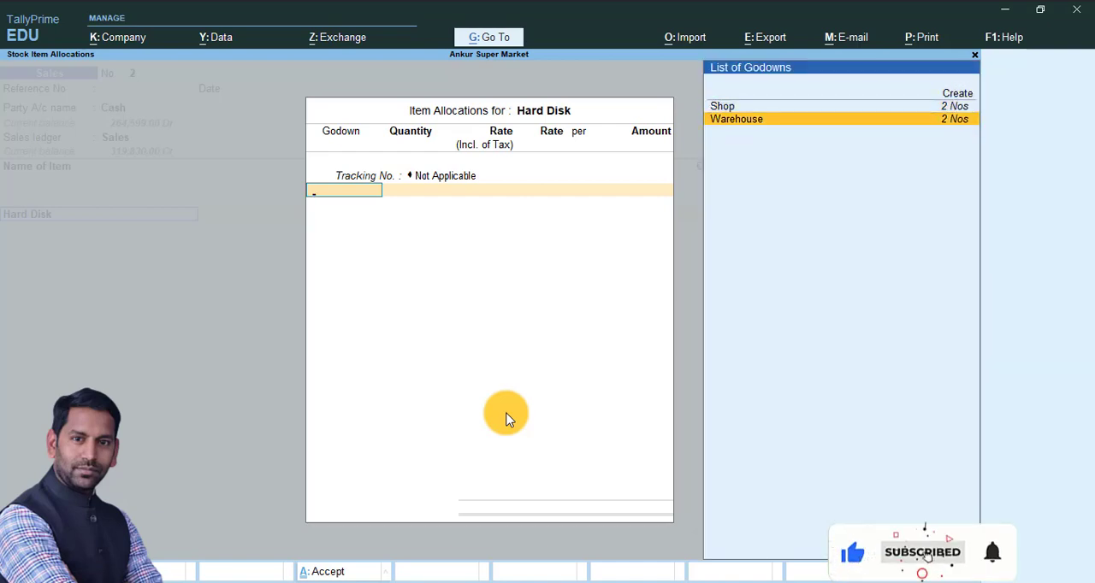
pyautogui.press('Return')
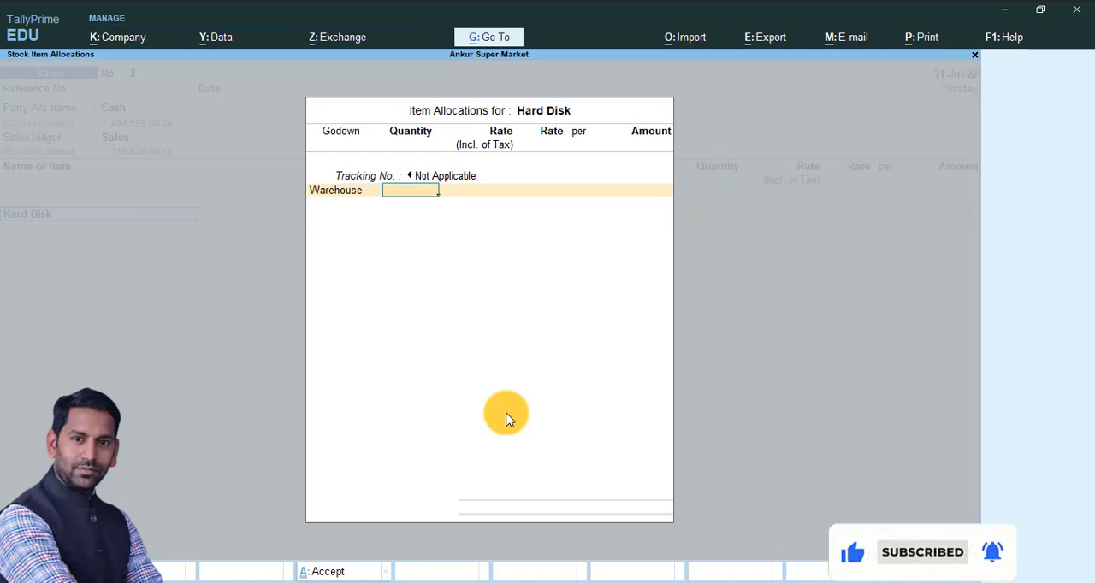
# Set the Hard Disk quantity to 2 Nos, accept the 2,500.00 rate, and finish the item allocation
pyautogui.write('2')
pyautogui.press('Return')
pyautogui.press('Return')
pyautogui.press('Return')
pyautogui.press('Return')
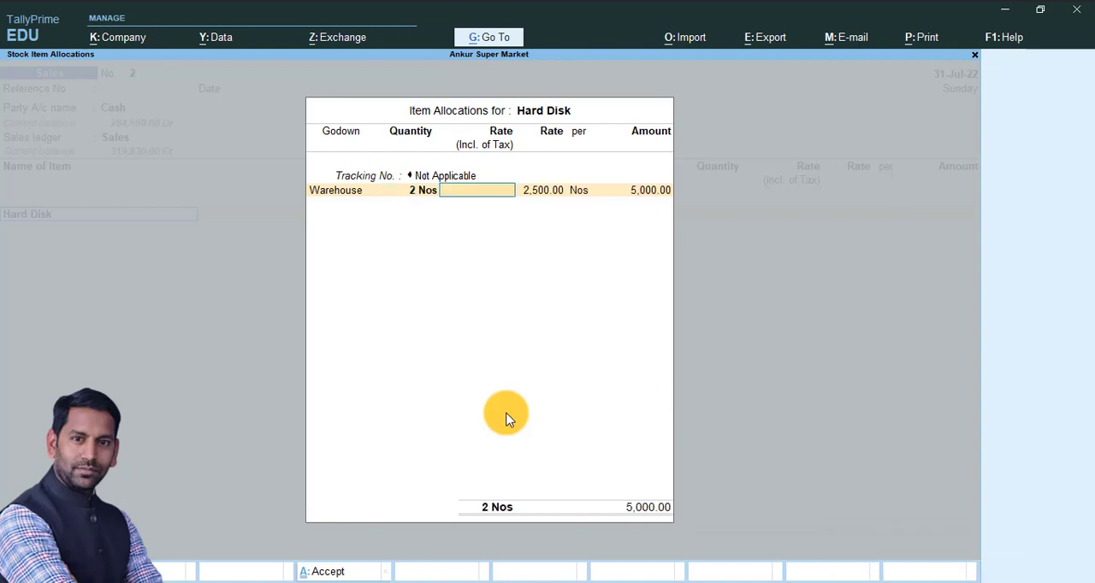
pyautogui.press('Return')
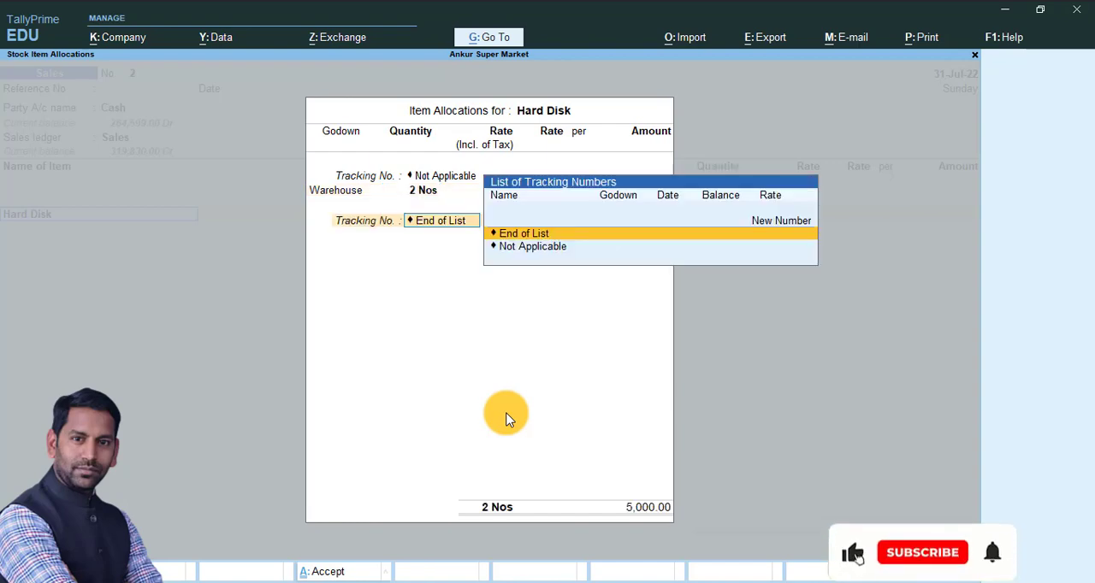
pyautogui.press('Return')
pyautogui.press('Return')
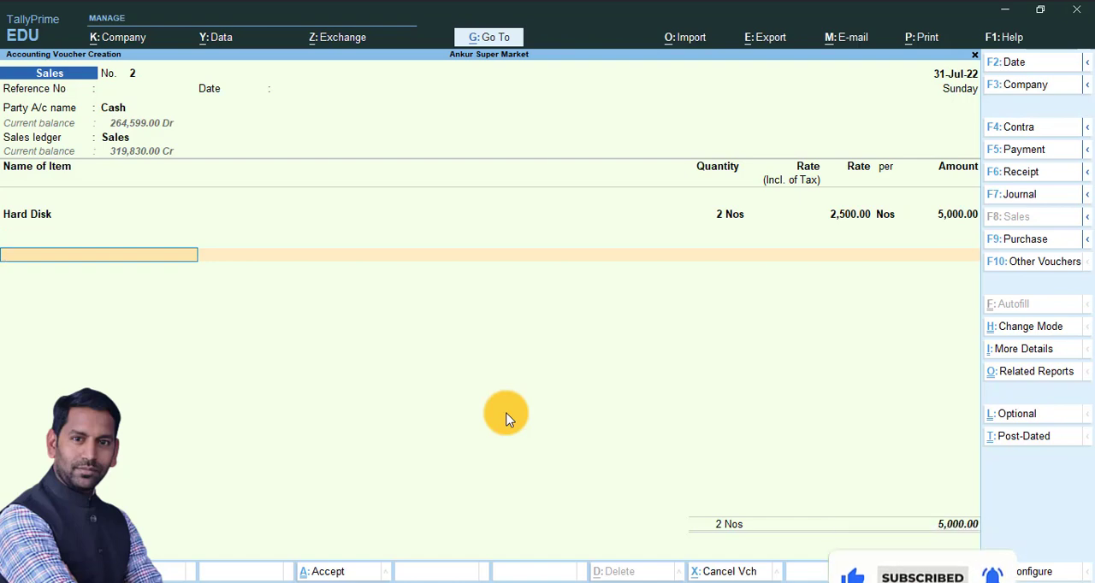
# Add the CGST and SGST ledgers below the Hard Disk item with their calculated tax amounts
pyautogui.write('Cgs')
pyautogui.press('Return')
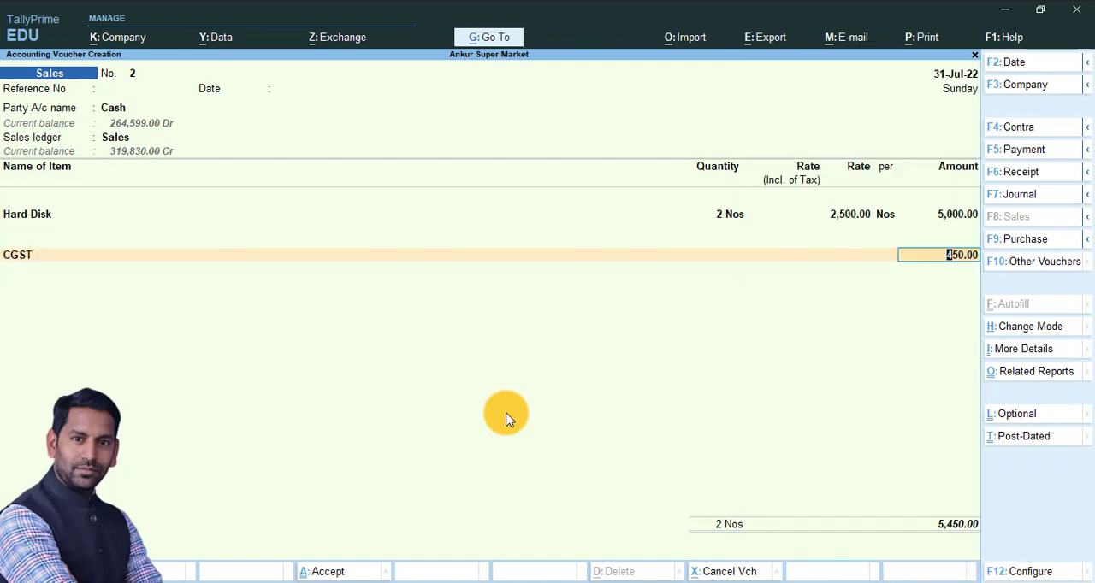
pyautogui.press('Return')
pyautogui.write('s')
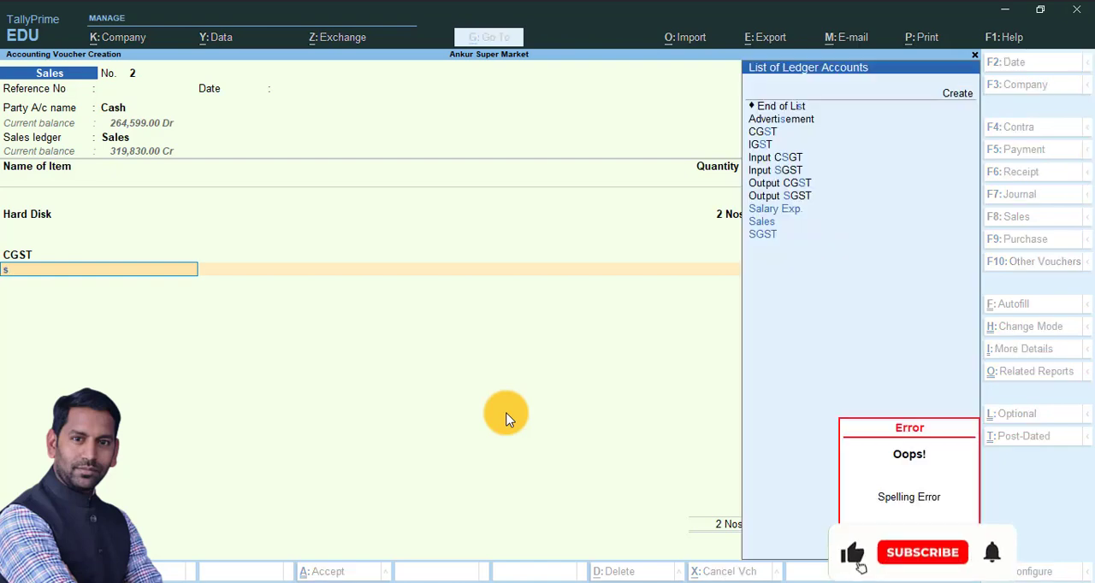
pyautogui.write('g')
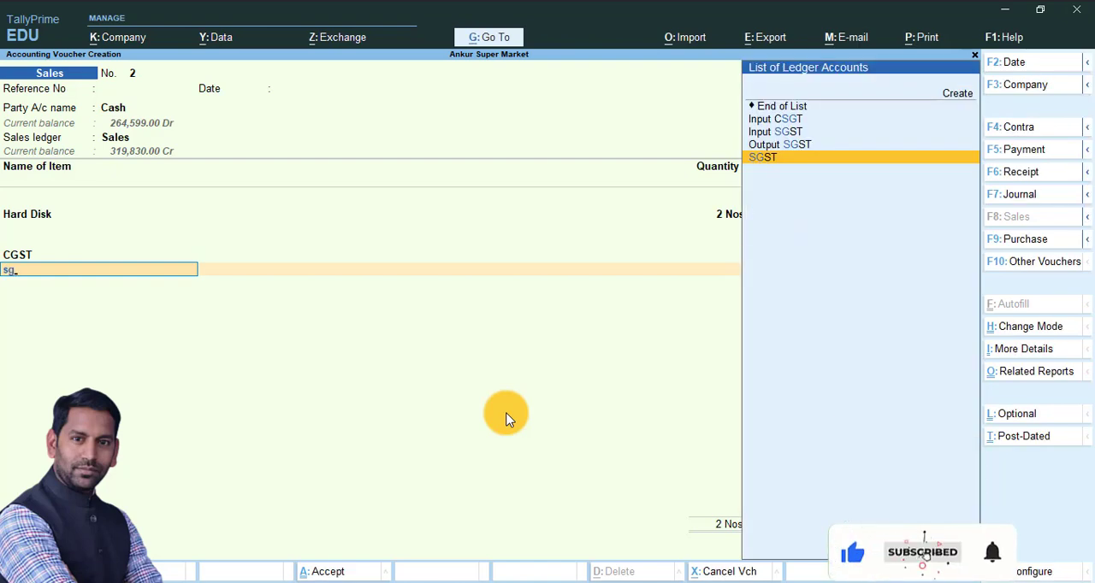
pyautogui.press('Return')
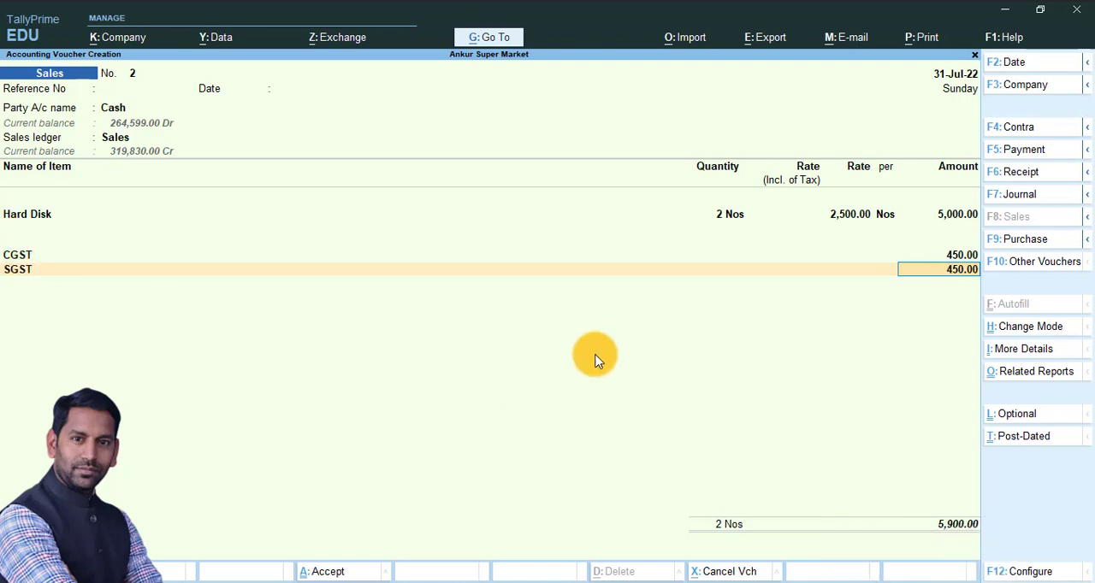
pyautogui.click(932, 274)
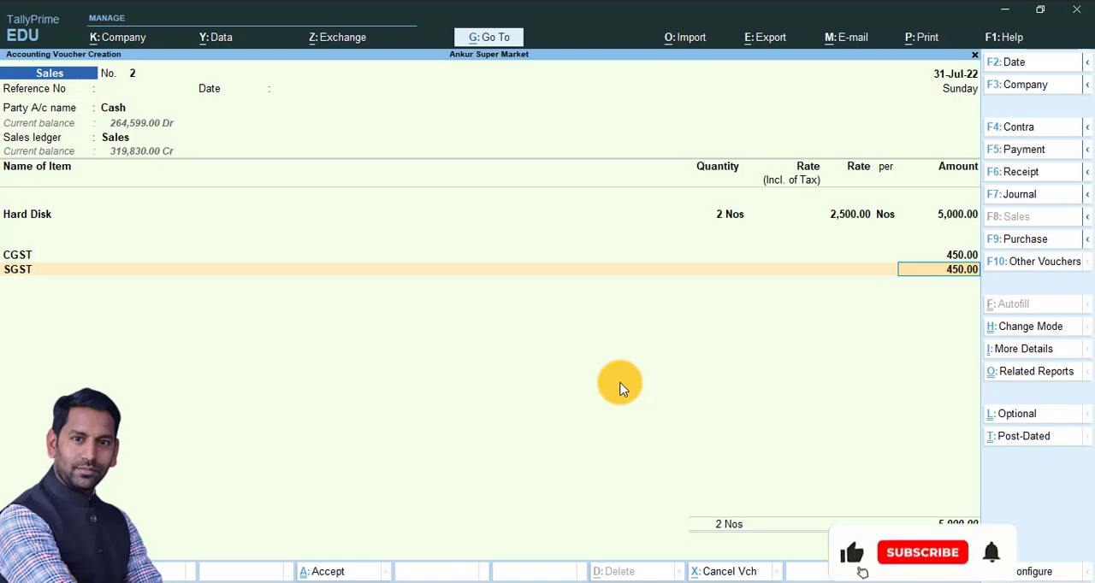
# Reopen the Cash party details from the voucher and recheck the GST registration type and place of supply
pyautogui.press('BackSpace')
pyautogui.press('BackSpace')
pyautogui.press('BackSpace')
pyautogui.press('BackSpace')
pyautogui.press('BackSpace')
pyautogui.press('BackSpace')
pyautogui.press('BackSpace')
pyautogui.press('BackSpace')
pyautogui.press('BackSpace')
pyautogui.press('BackSpace')
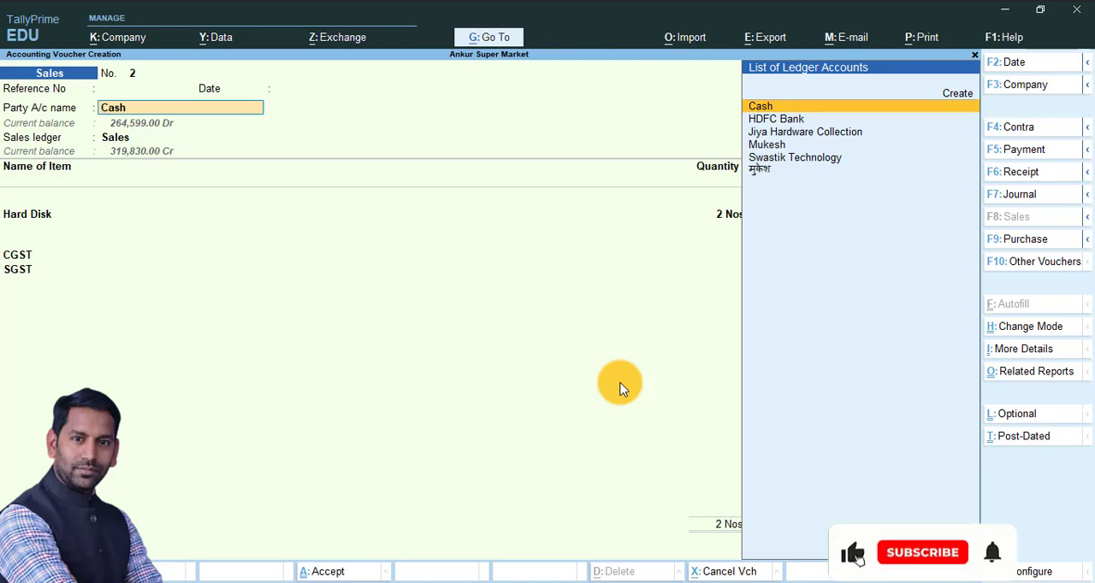
pyautogui.press('Return')
pyautogui.hotkey('ctrl', 'a')
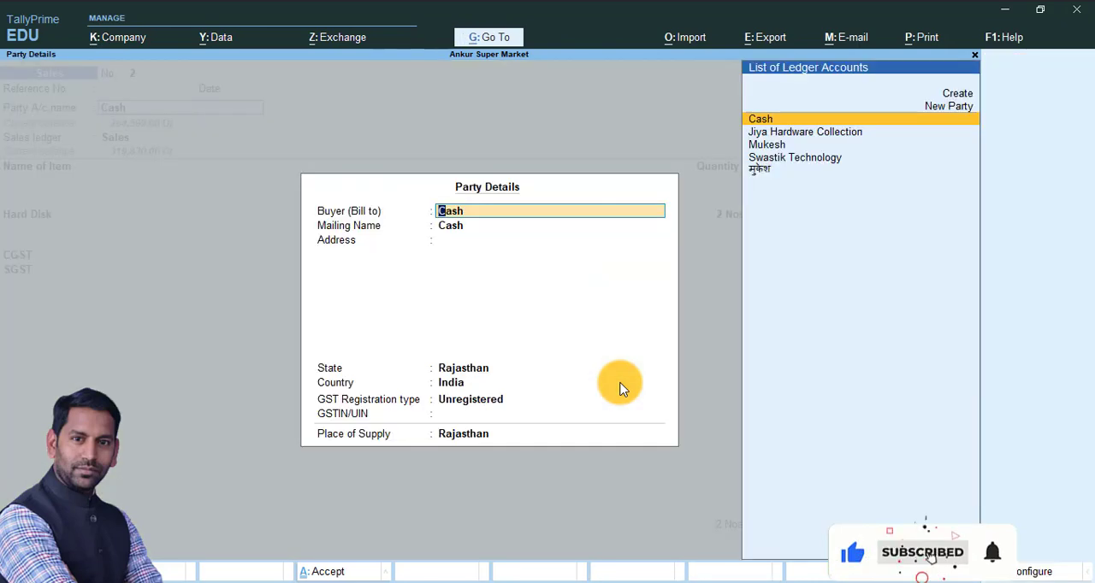
pyautogui.press('Return')
pyautogui.press('Return')
pyautogui.press('Return')
pyautogui.press('Return')
pyautogui.press('Return')
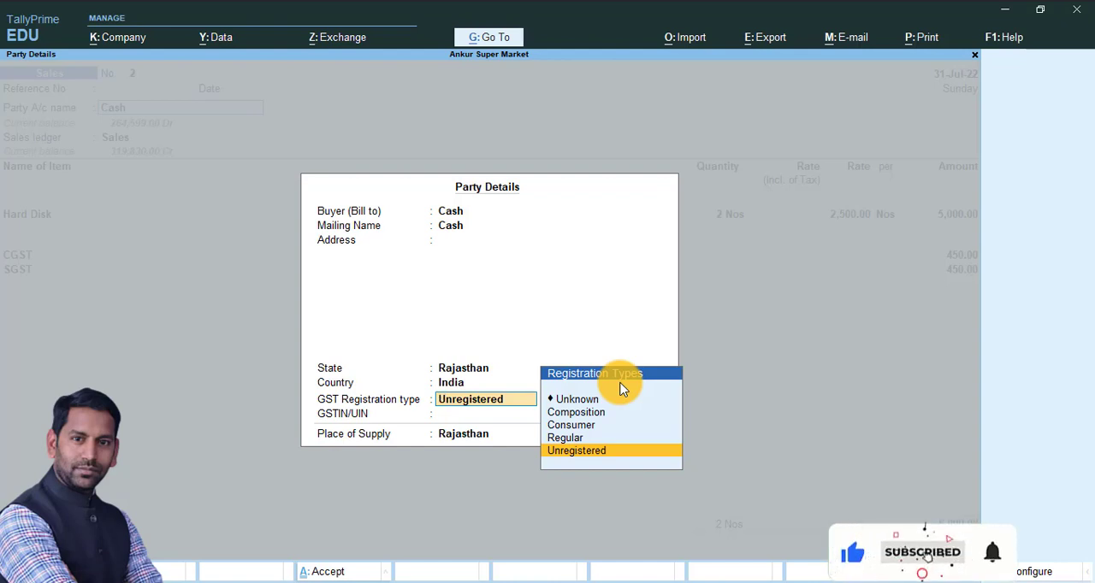
pyautogui.press('Up')
pyautogui.press('Up')
pyautogui.press('Up')
pyautogui.press('Down')
pyautogui.press('Down')
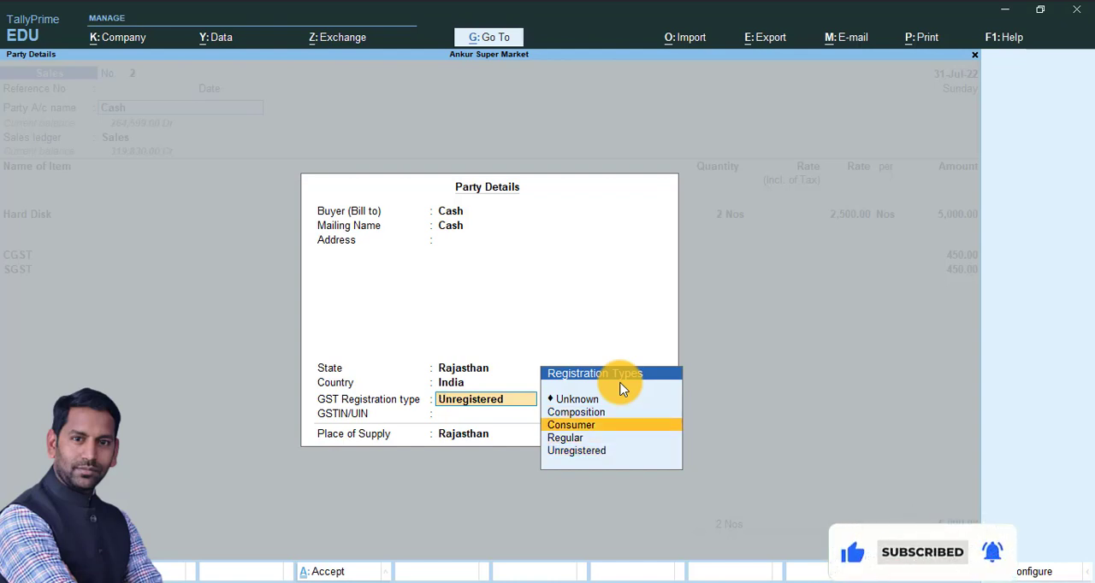
pyautogui.press('Down')
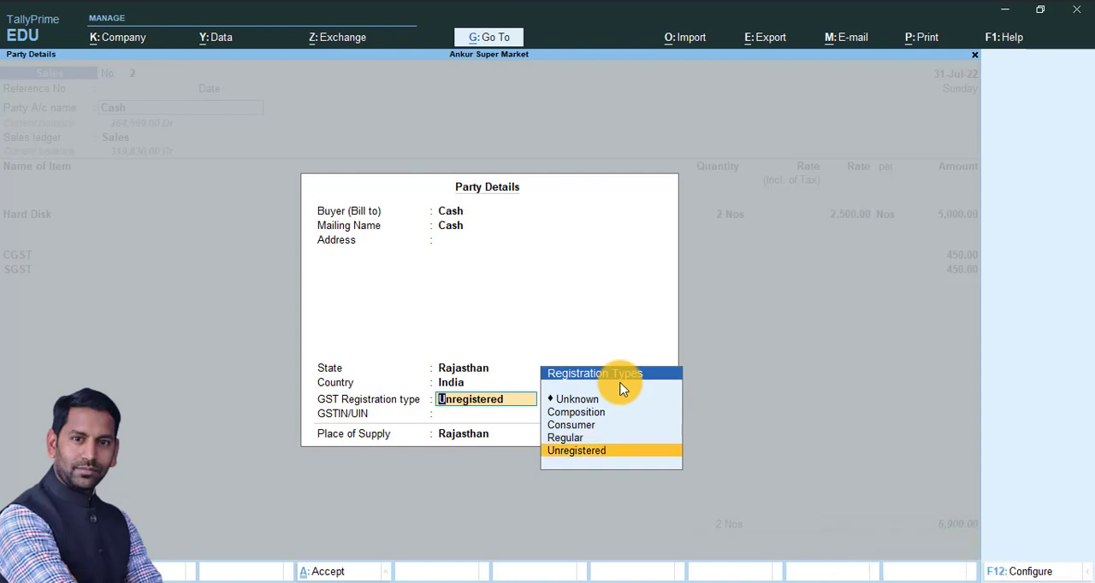
pyautogui.press('Return')
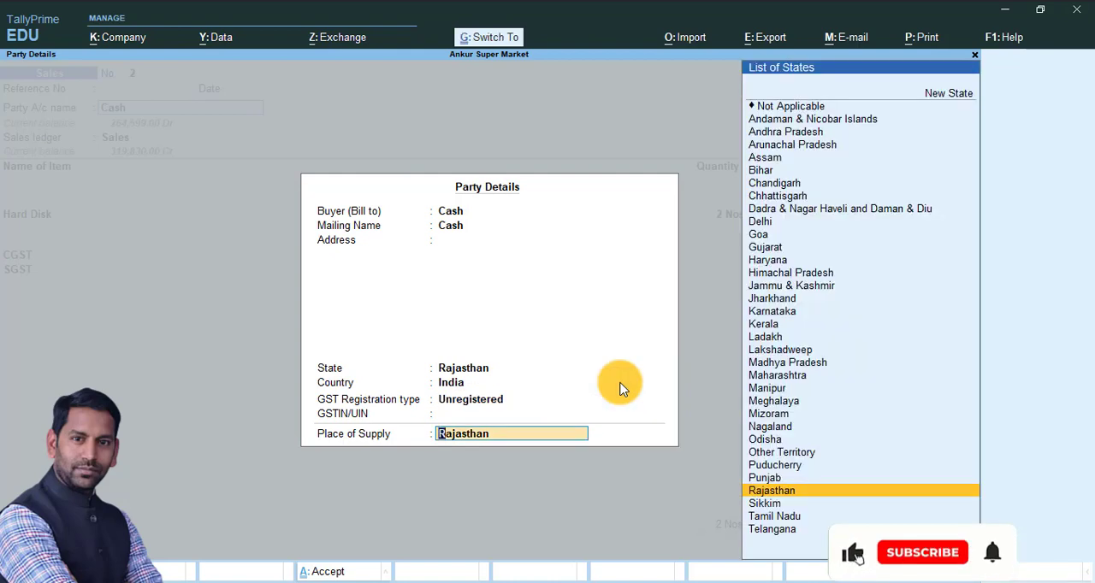
pyautogui.press('Return')
pyautogui.press('BackSpace')
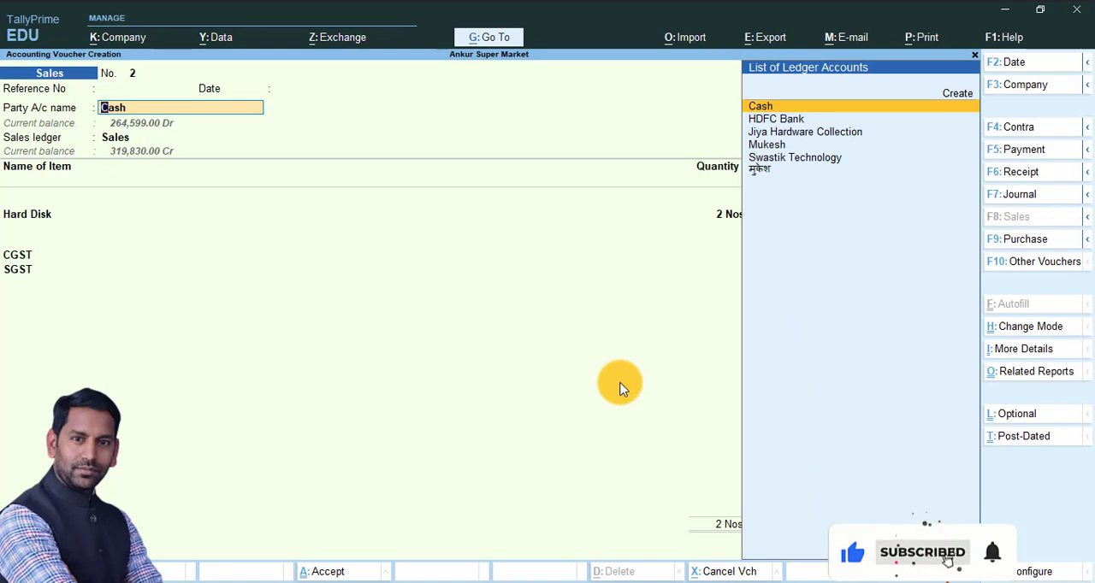
# Reconfirm the Cash party details with their existing values and advance to the voucher's sales ledger field
pyautogui.press('Return')
pyautogui.press('Return')
pyautogui.press('Return')
pyautogui.hotkey('ctrl', 'a')
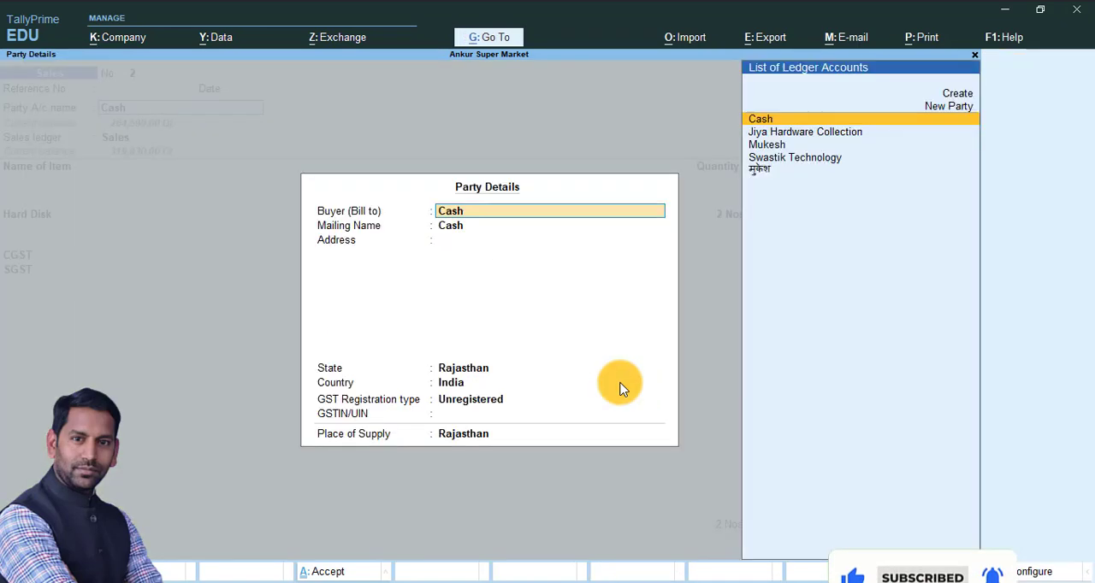
pyautogui.press('Return')
pyautogui.press('Return')
pyautogui.press('Return')
pyautogui.press('Return')
pyautogui.press('Return')
pyautogui.press('Return')
pyautogui.press('Return')
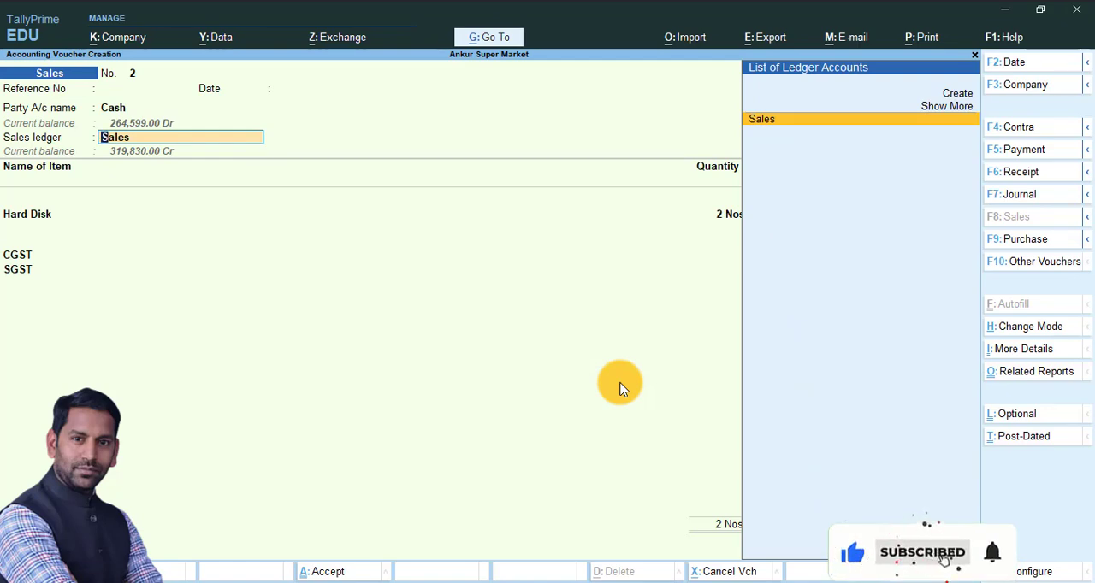
# Alter the Sales ledger from the voucher, setting GST applicability to Not Applicable and leaving it out of assessable value calculation
pyautogui.hotkey('ctrl', 'Return')
pyautogui.press('Return')
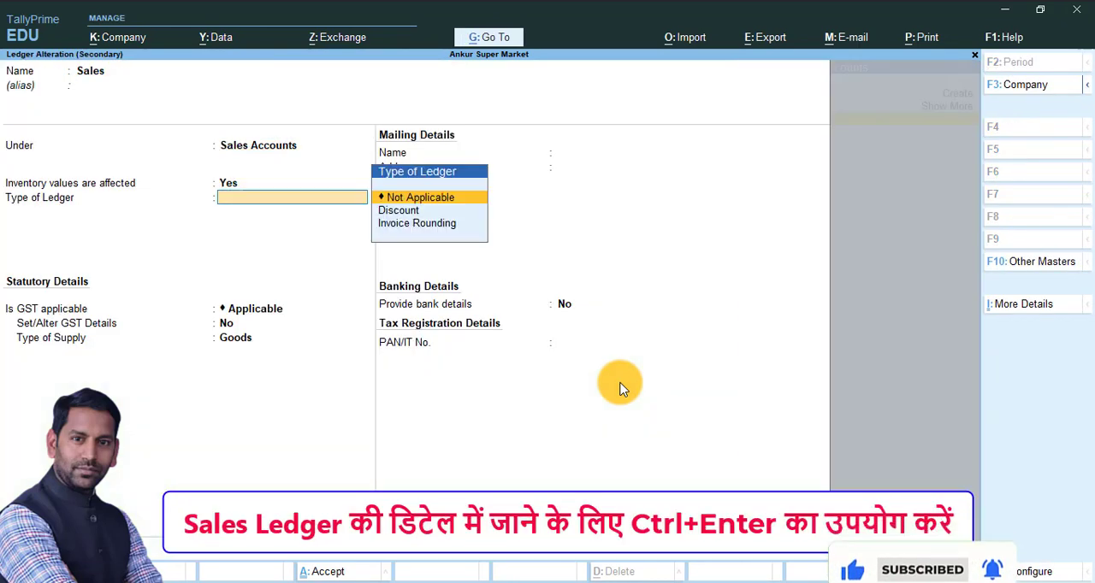
pyautogui.press('Return')
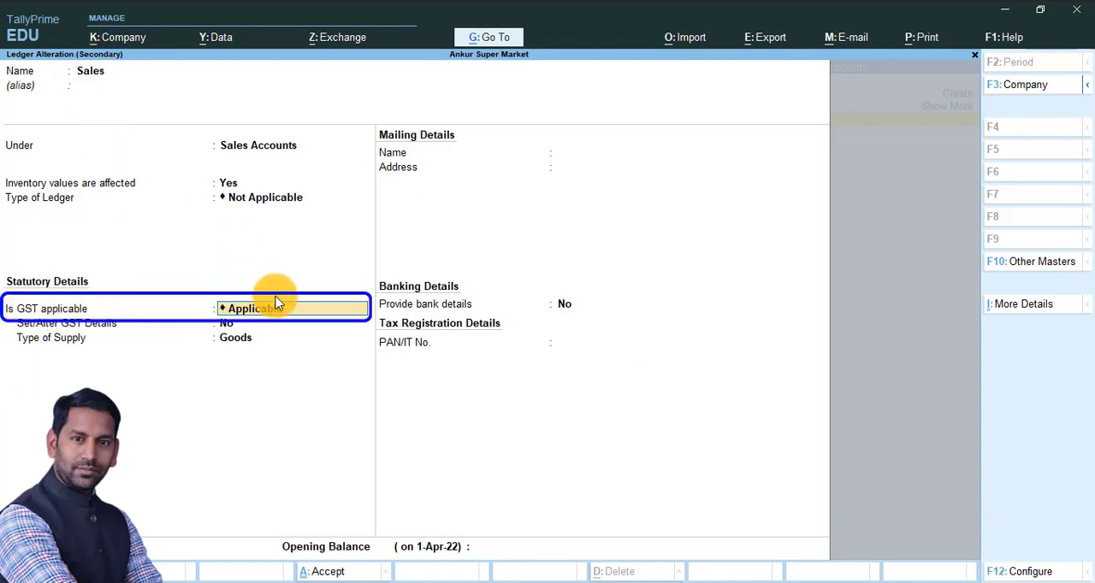
pyautogui.press('Down')
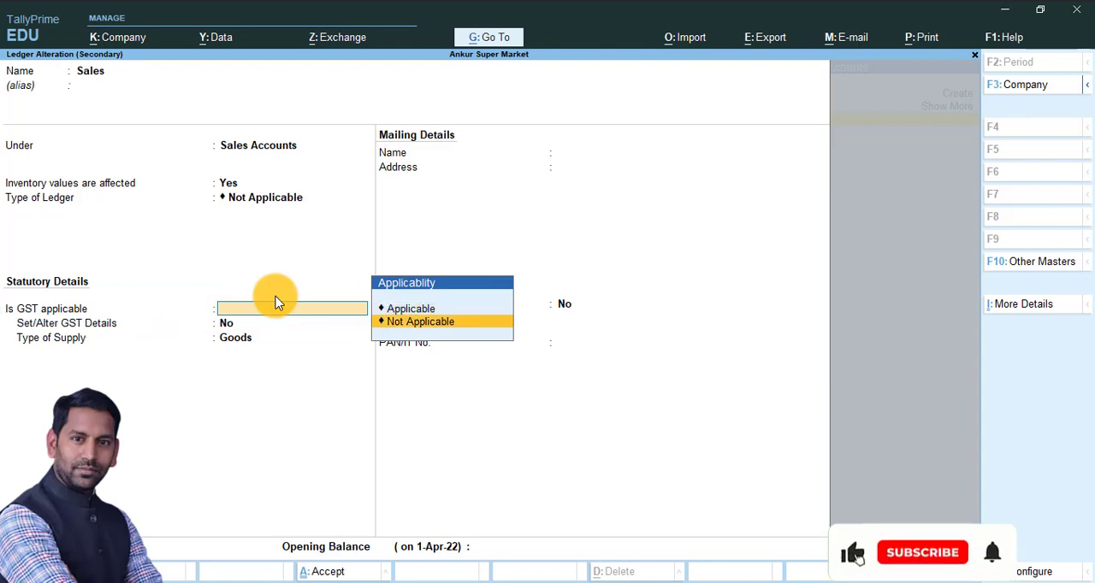
pyautogui.press('Return')
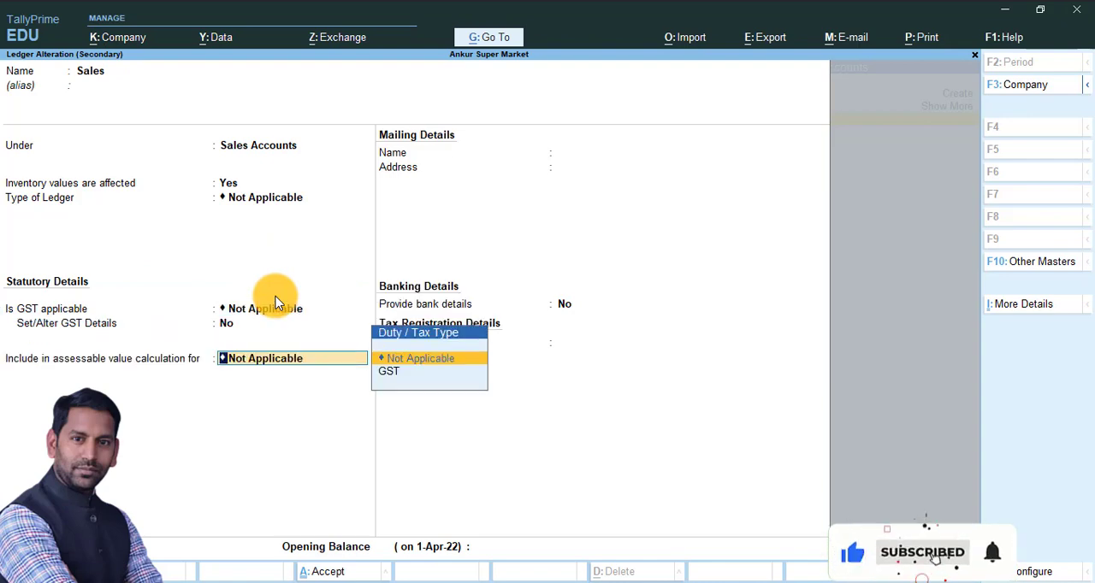
pyautogui.press('Return')
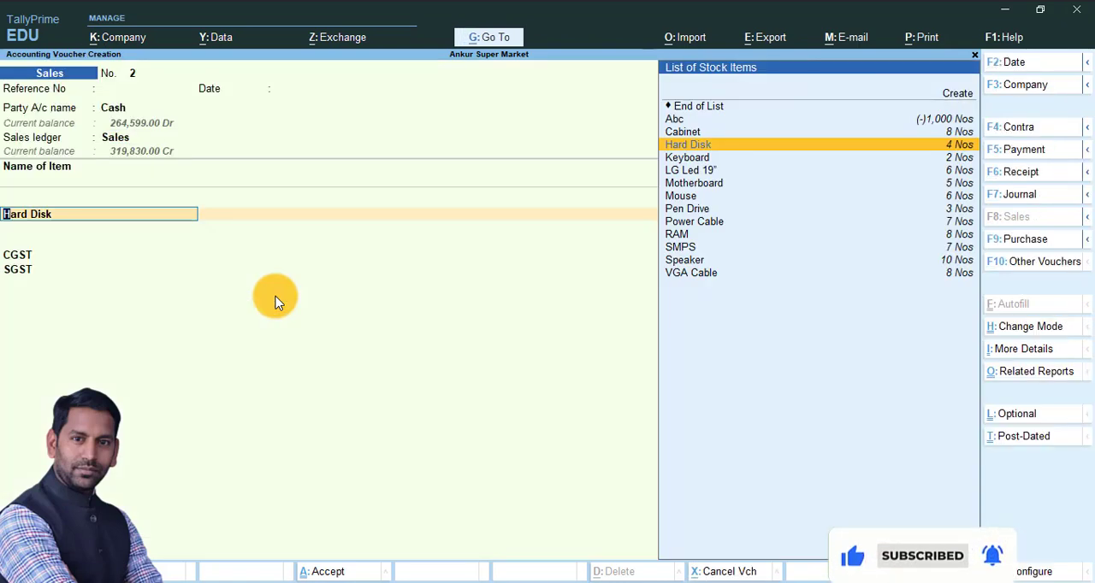
# Re-accept the Hard Disk allocation of 2 Nos at 2,500.00 and advance to the CGST amount
pyautogui.press('Return')
pyautogui.press('Return')
pyautogui.press('Return')
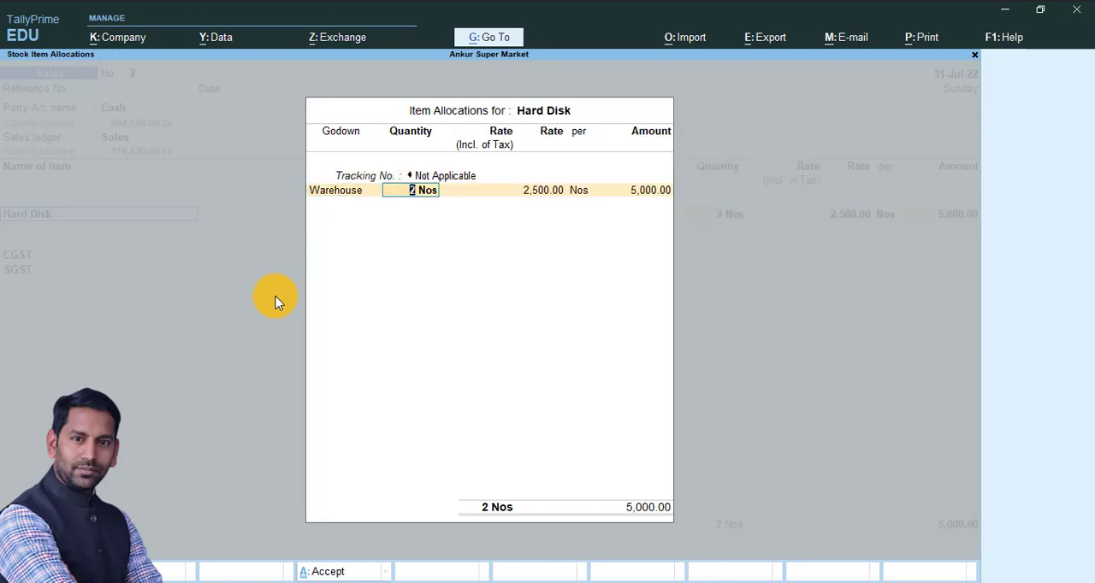
pyautogui.press('Return')
pyautogui.press('Return')
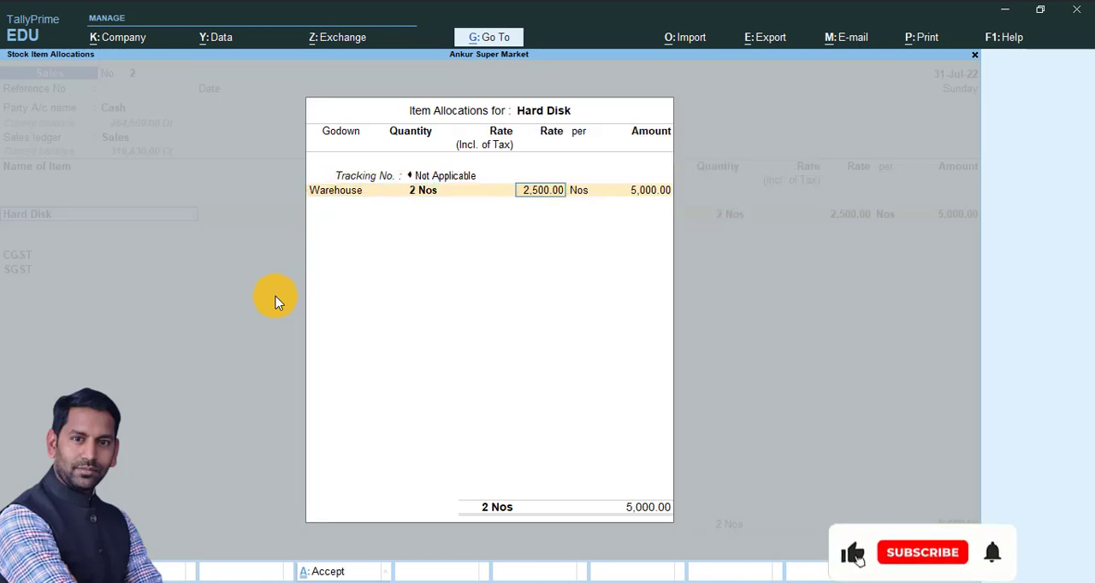
pyautogui.press('Return')
pyautogui.press('Return')
pyautogui.press('Return')
pyautogui.press('Return')
pyautogui.press('Return')
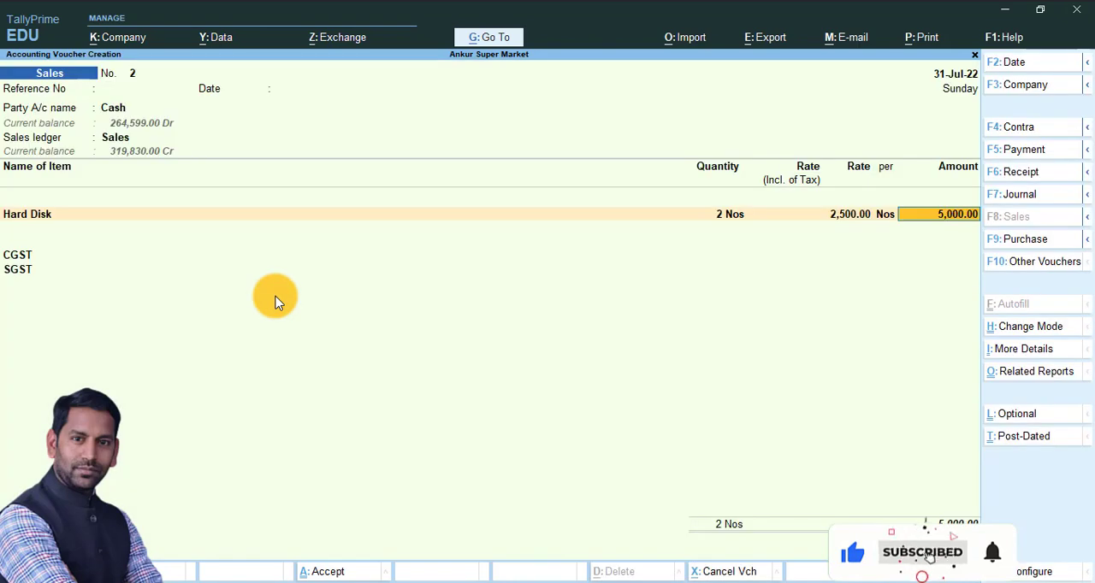
pyautogui.press('Return')
pyautogui.press('Return')
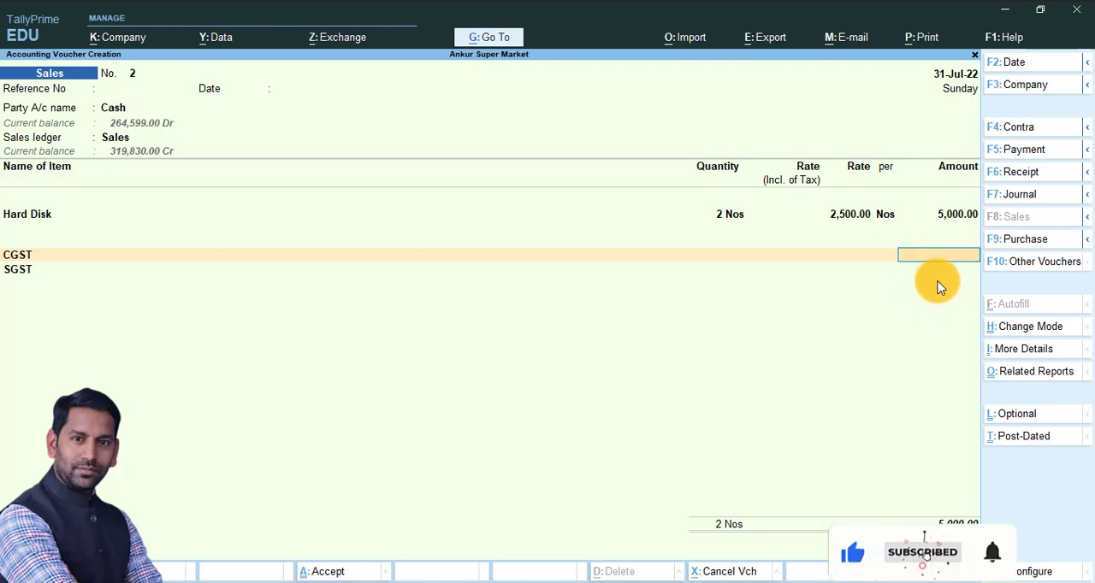
# Go back to the voucher's party account and reconfirm the Cash party details with their existing values
pyautogui.press('BackSpace')
pyautogui.press('BackSpace')
pyautogui.press('BackSpace')
pyautogui.press('BackSpace')
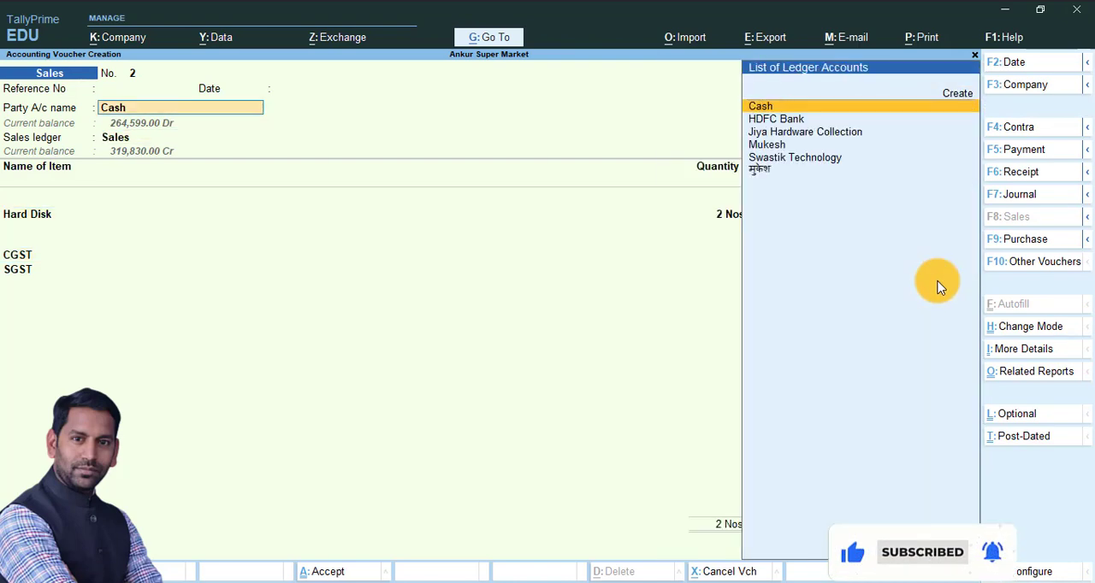
pyautogui.press('Return')
pyautogui.press('BackSpace')
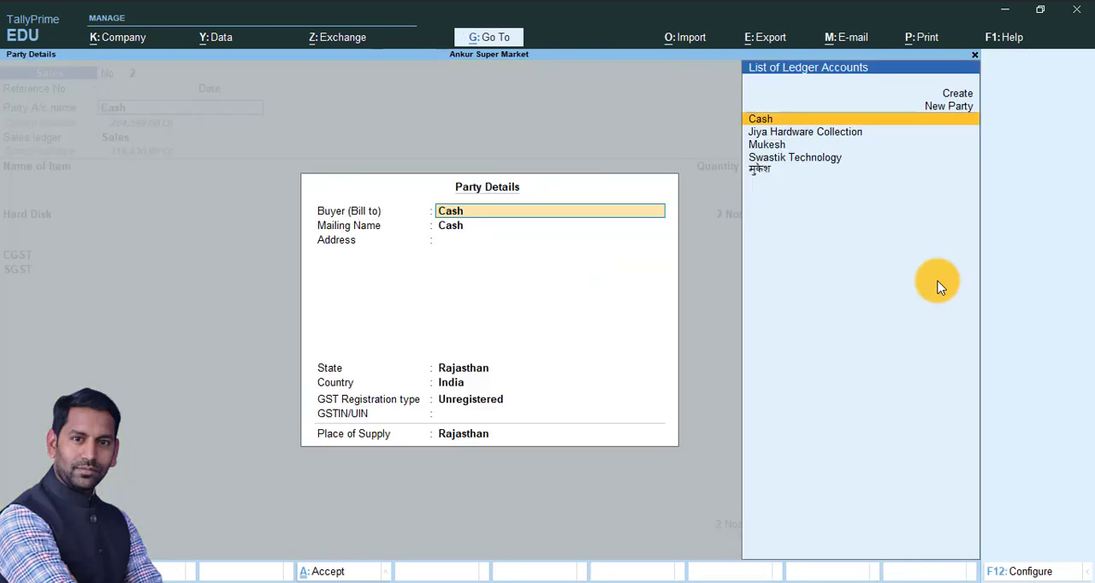
pyautogui.hotkey('ctrl', 'a')
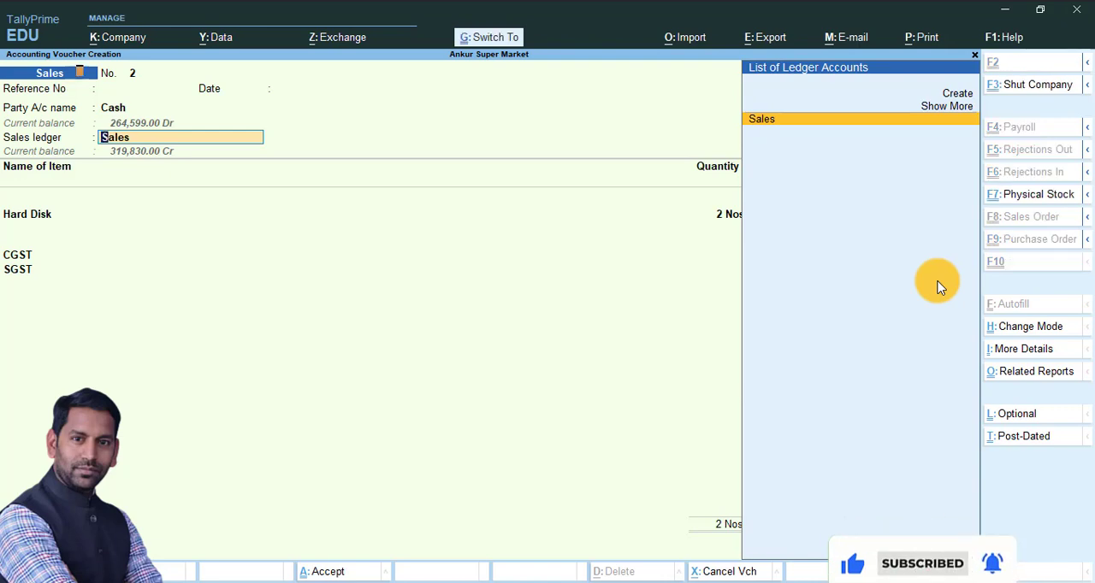
# Set the Sales ledger's GST applicability to Applicable with Goods as type of supply, and re-accept the Hard Disk allocation
pyautogui.hotkey('ctrl', 'Return')
pyautogui.press('Return')
pyautogui.press('Return')
pyautogui.press('Return')
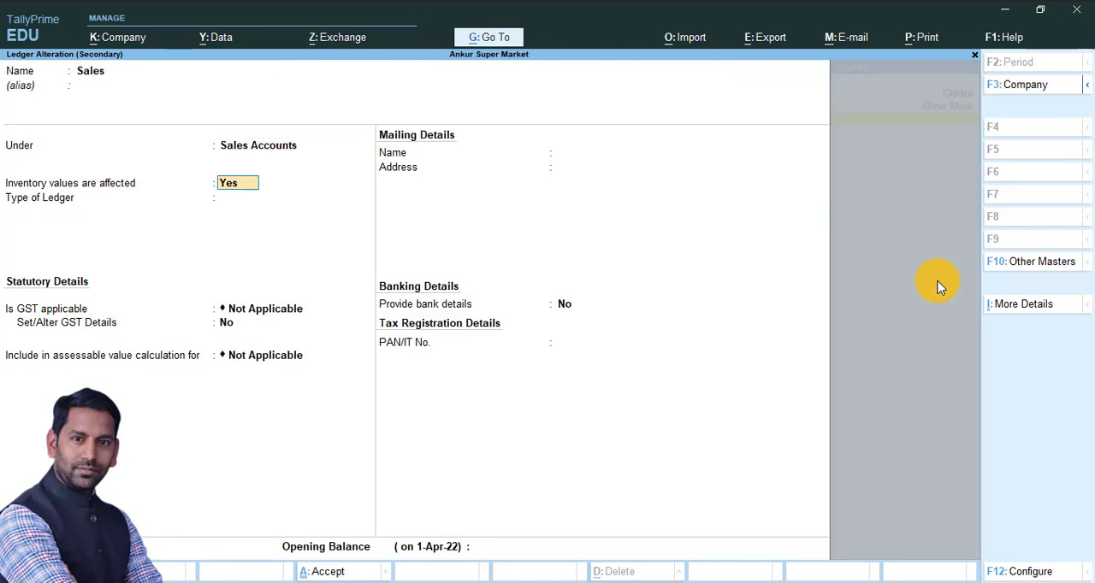
pyautogui.press('Return')
pyautogui.press('Return')
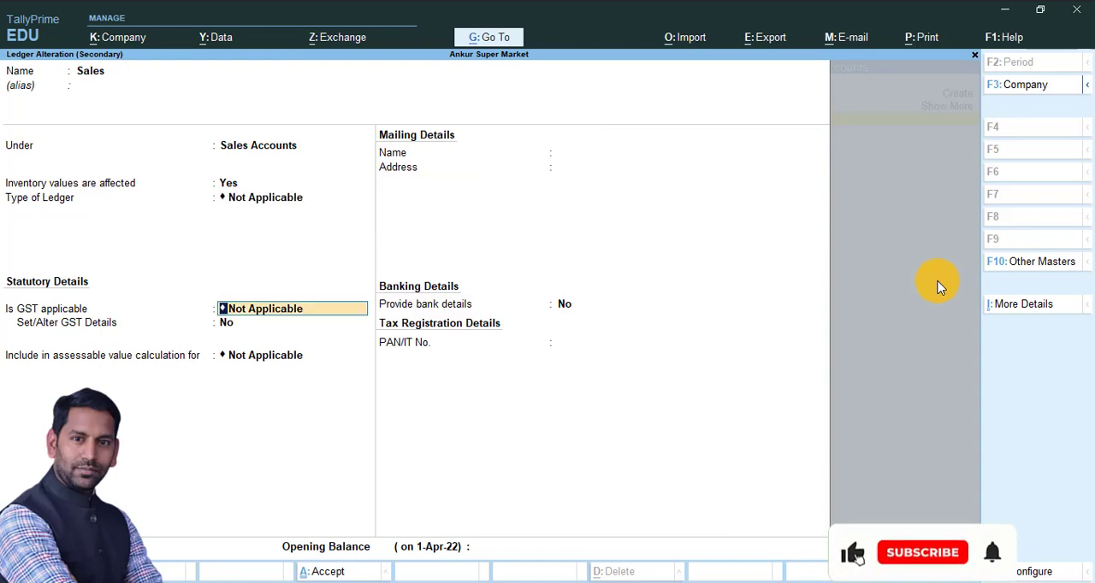
pyautogui.press('Up')
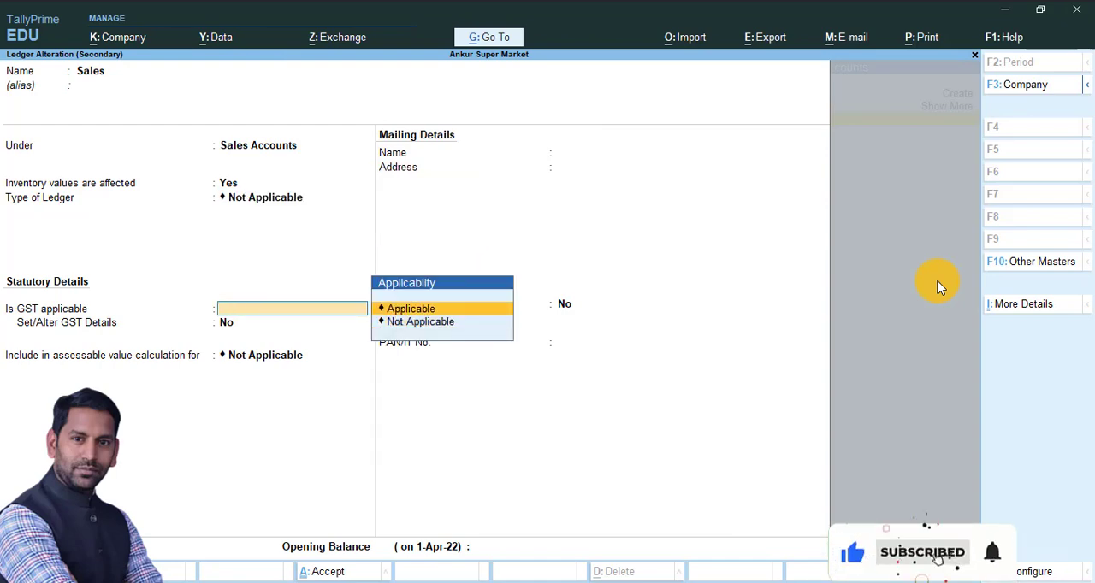
pyautogui.press('Return')
pyautogui.press('Return')
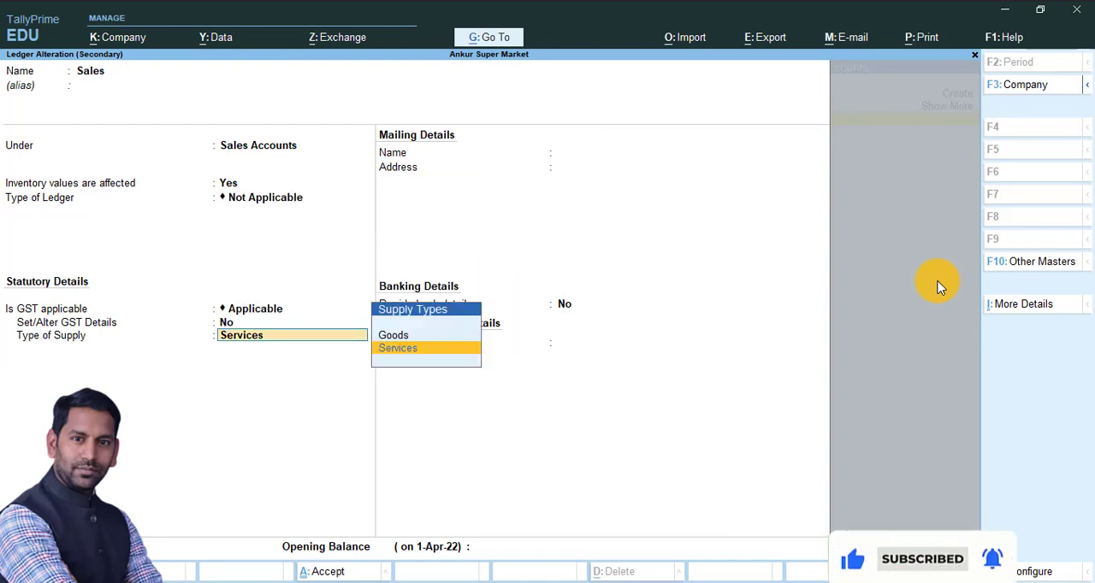
pyautogui.press('Up')
pyautogui.press('Return')
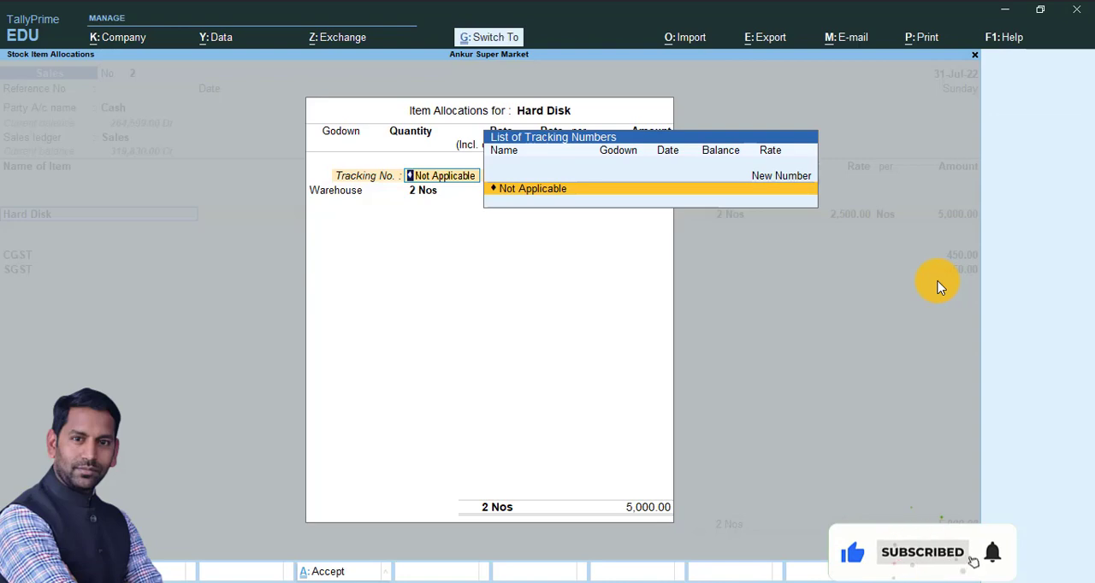
pyautogui.hotkey('ctrl', 'a')
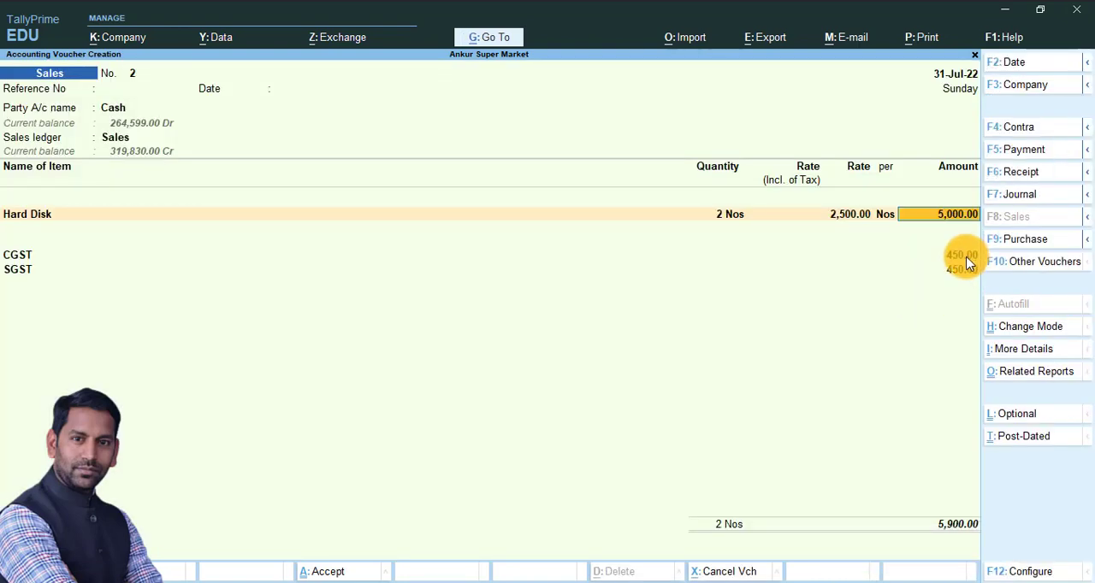
# Reopen the Sales ledger to recheck its GST applicability and type of supply, and return to the Hard Disk item line
pyautogui.press('BackSpace')
pyautogui.press('BackSpace')
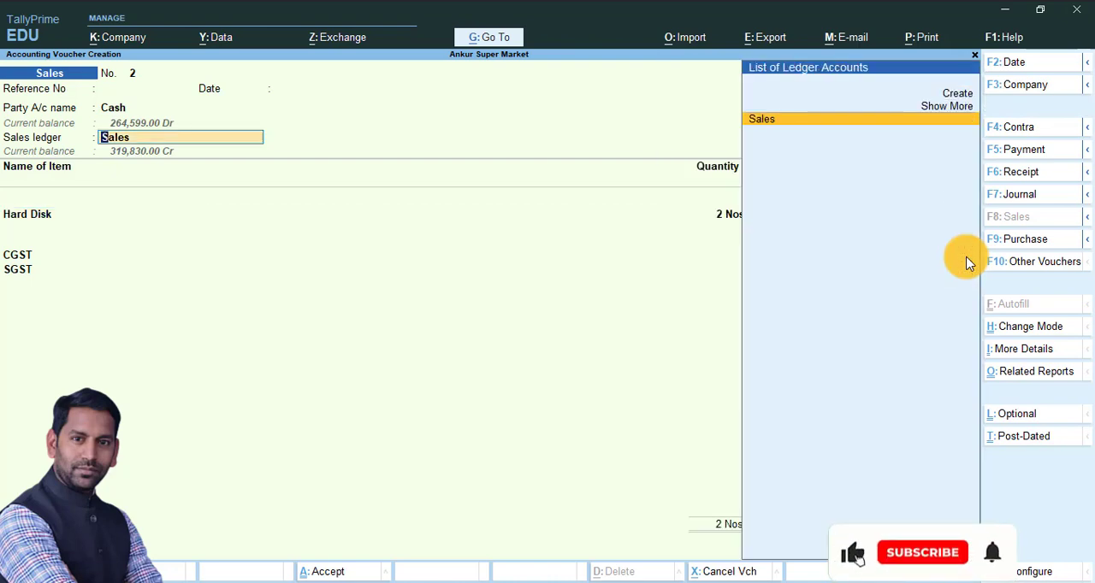
pyautogui.hotkey('ctrl', 'Return')
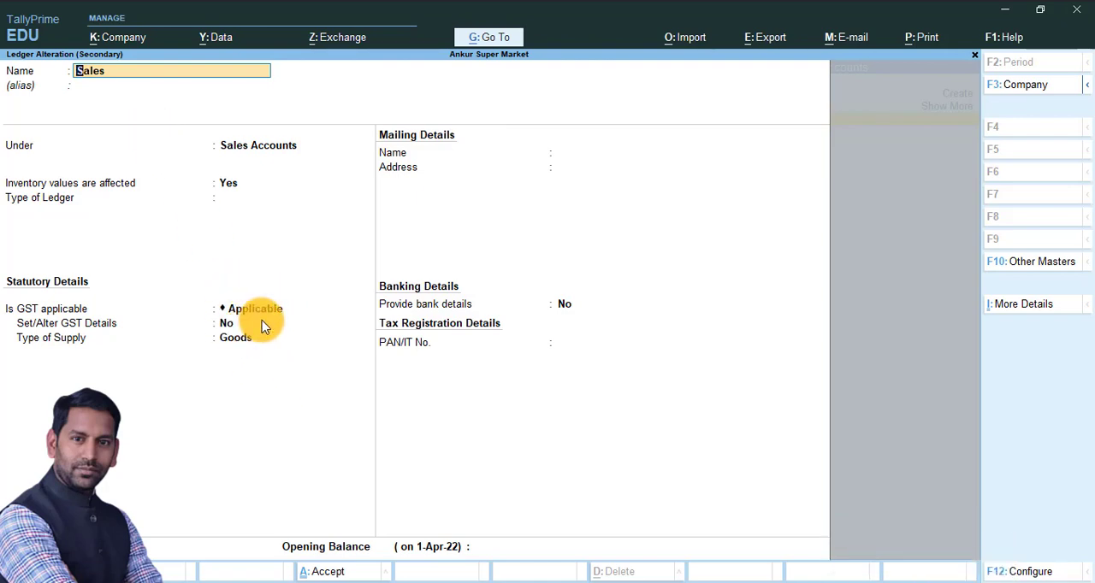
pyautogui.hotkey('ctrl', 'a')
pyautogui.press('Return')
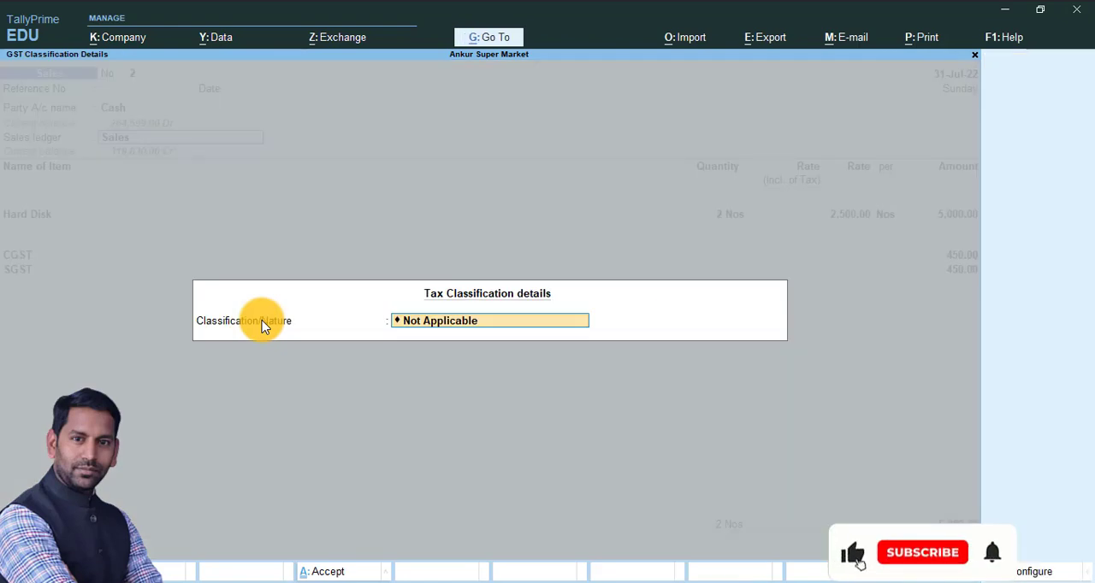
pyautogui.press('Return')
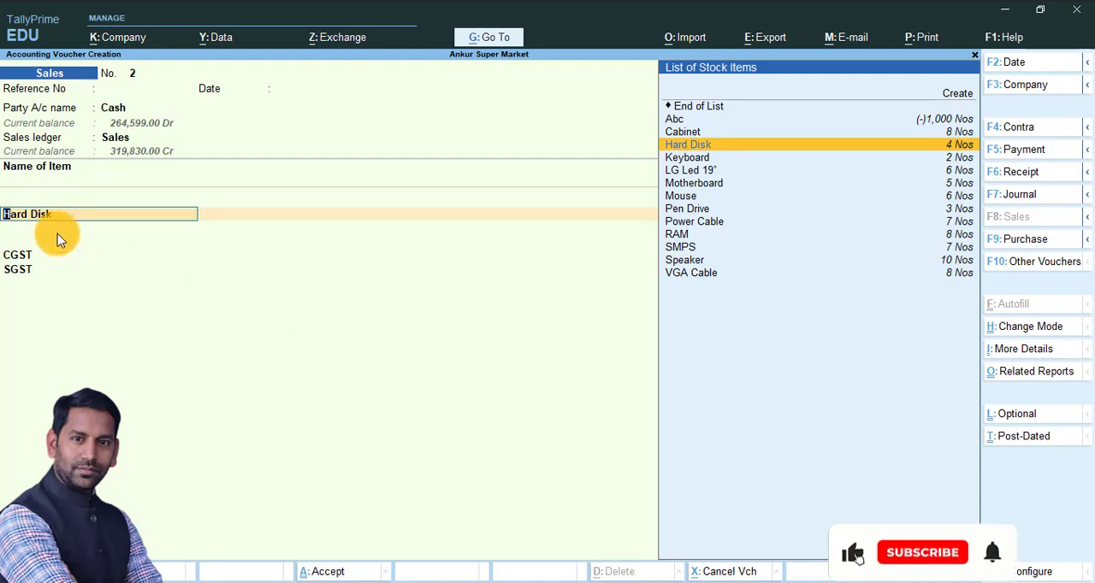
# Open the Hard Disk stock item to review its GST details setting and look into its parent group, Computer Parts
pyautogui.hotkey('ctrl', 'Return')
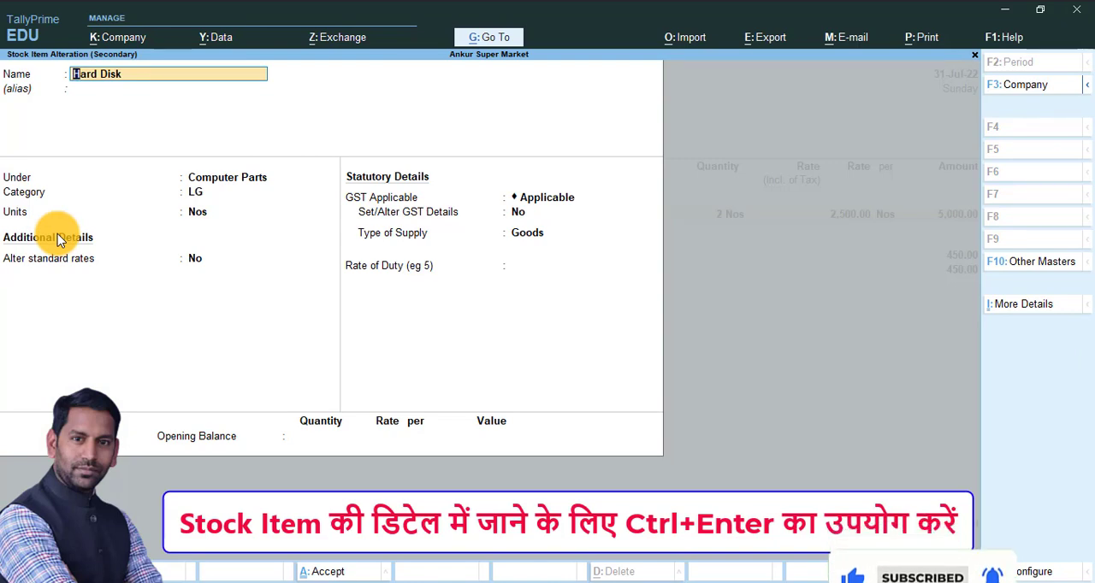
pyautogui.press('Return')
pyautogui.press('Return')
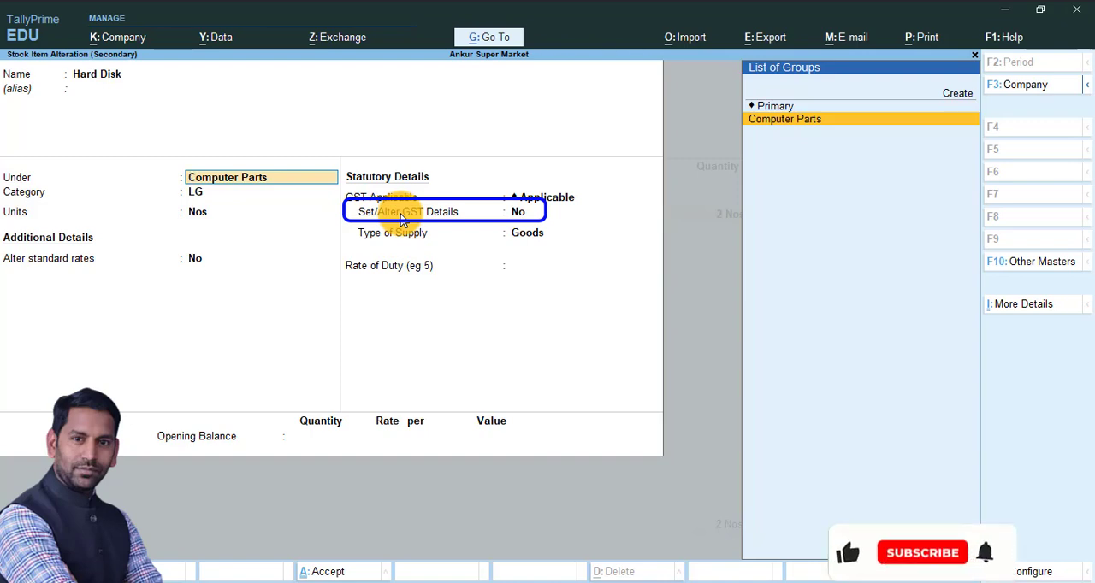
pyautogui.press('ctrl')
pyautogui.hotkey('ctrl', 'Return')
pyautogui.press('Delete')
pyautogui.press('Delete')
pyautogui.press('Delete')
pyautogui.press('Delete')
pyautogui.press('Delete')
pyautogui.press('Delete')
pyautogui.press('Delete')
pyautogui.press('Delete')
pyautogui.press('Delete')
pyautogui.press('Delete')
pyautogui.press('Delete')
pyautogui.press('Delete')
pyautogui.press('Delete')
pyautogui.press('Delete')
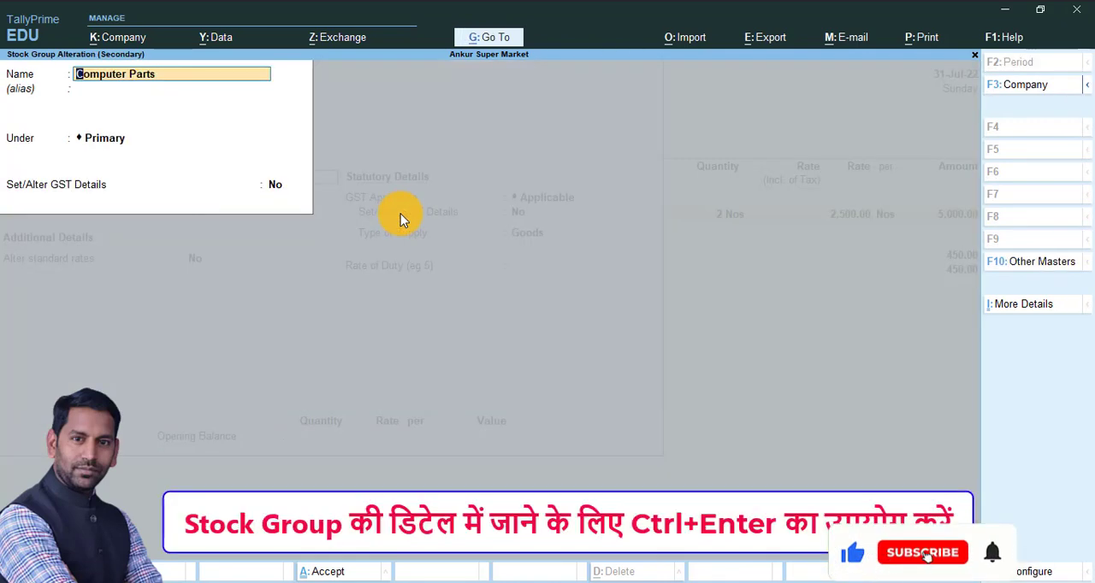
pyautogui.press('Escape')
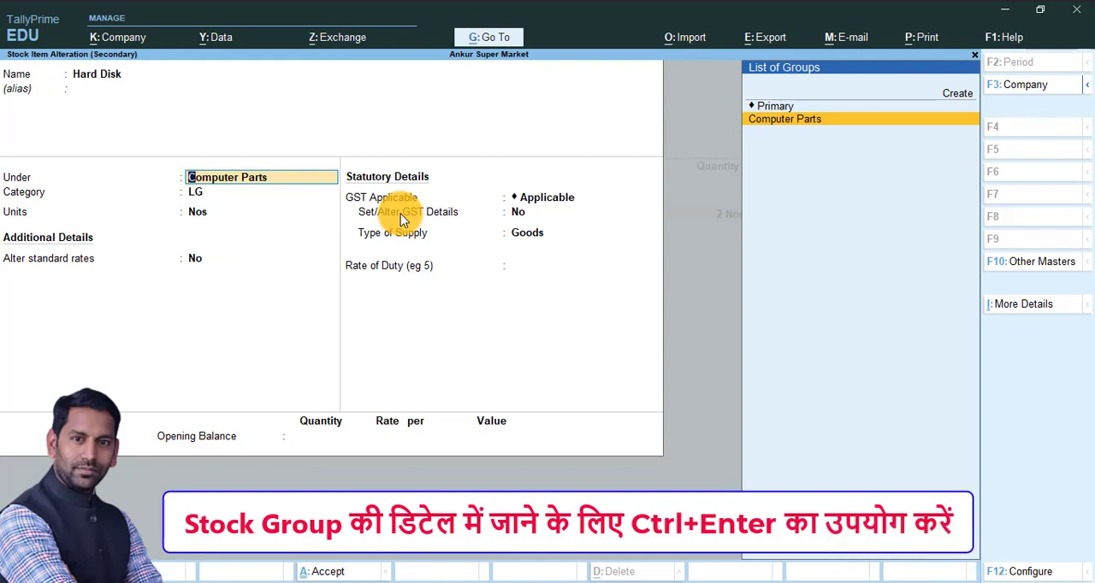
# Set Set/Alter GST Details to Yes for the Computer Parts stock group and go through its HSN/SAC and tax rate details
pyautogui.hotkey('ctrl', 'Return')
pyautogui.press('Return')
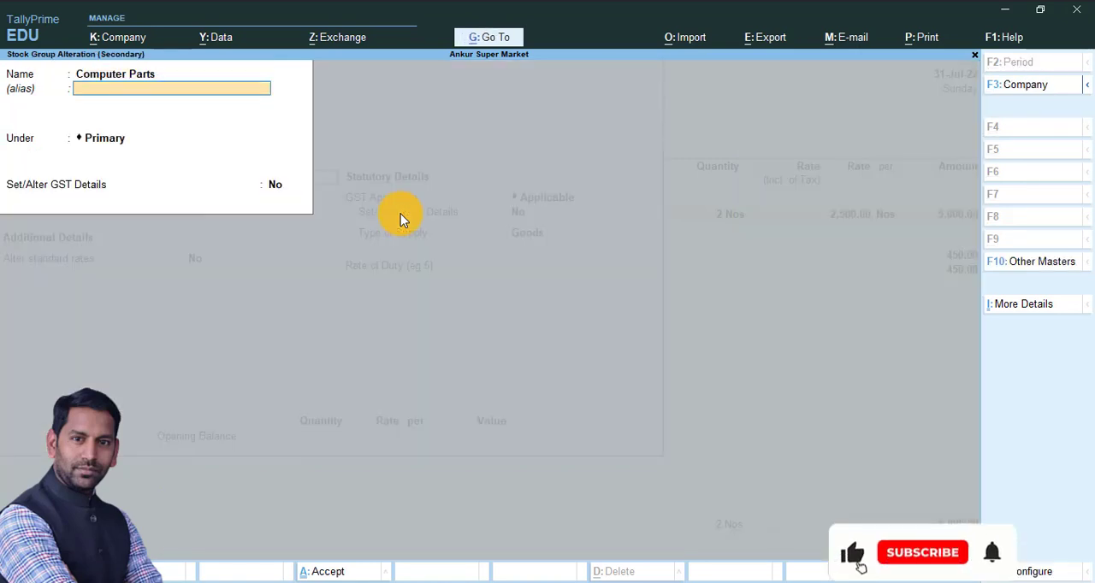
pyautogui.press('Return')
pyautogui.press('Return')
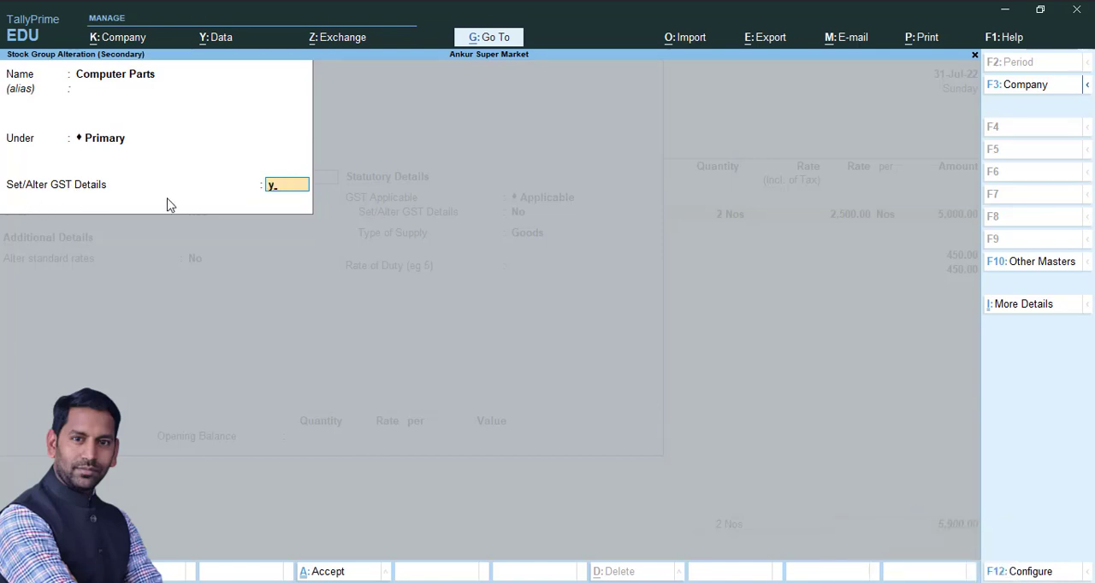
pyautogui.press('Return')
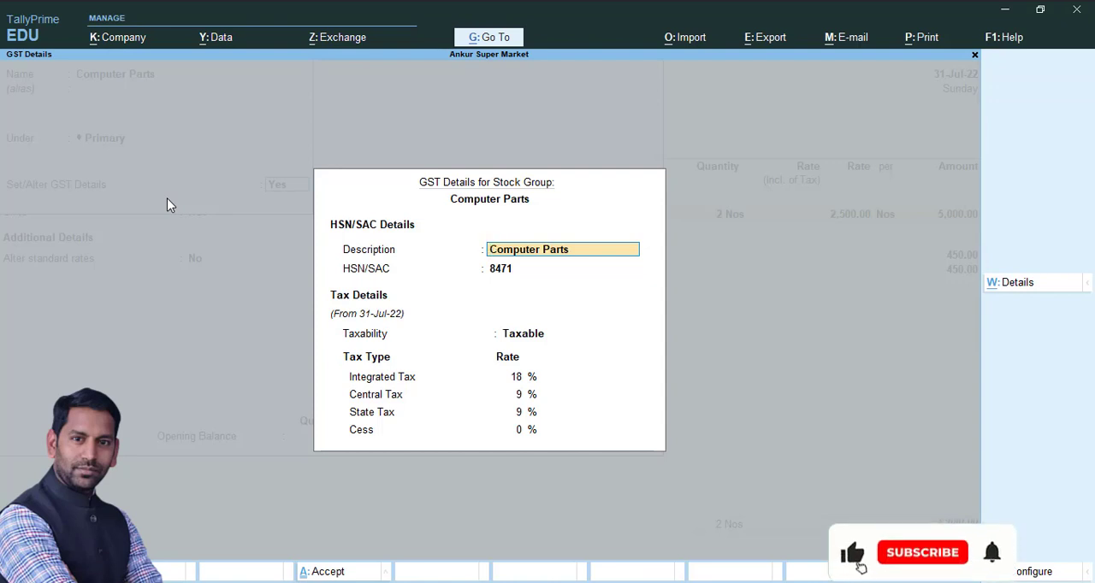
pyautogui.press('Return')
pyautogui.press('Return')
pyautogui.press('Return')
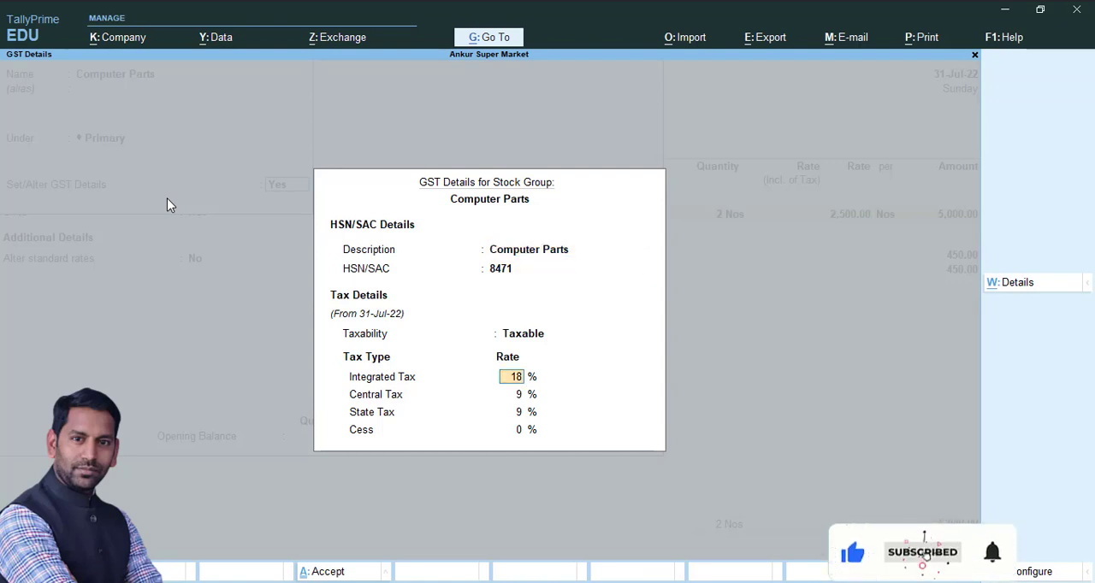
# Set the Computer Parts group's taxability to Unknown and save the stock group
pyautogui.press('BackSpace')
pyautogui.press('Up')
pyautogui.press('Up')
pyautogui.press('Up')
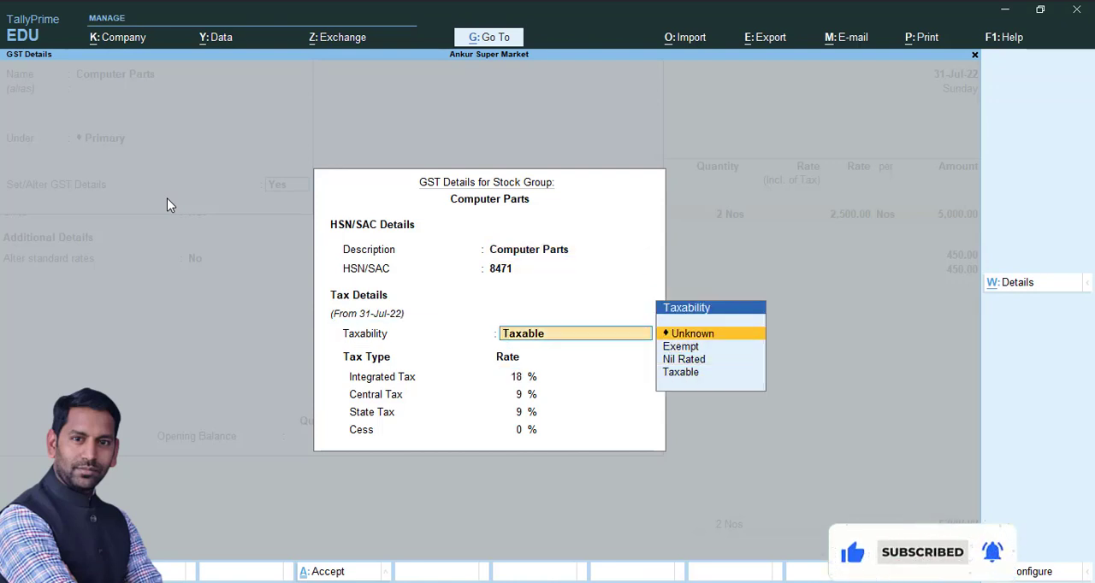
pyautogui.press('Return')
pyautogui.press('Return')
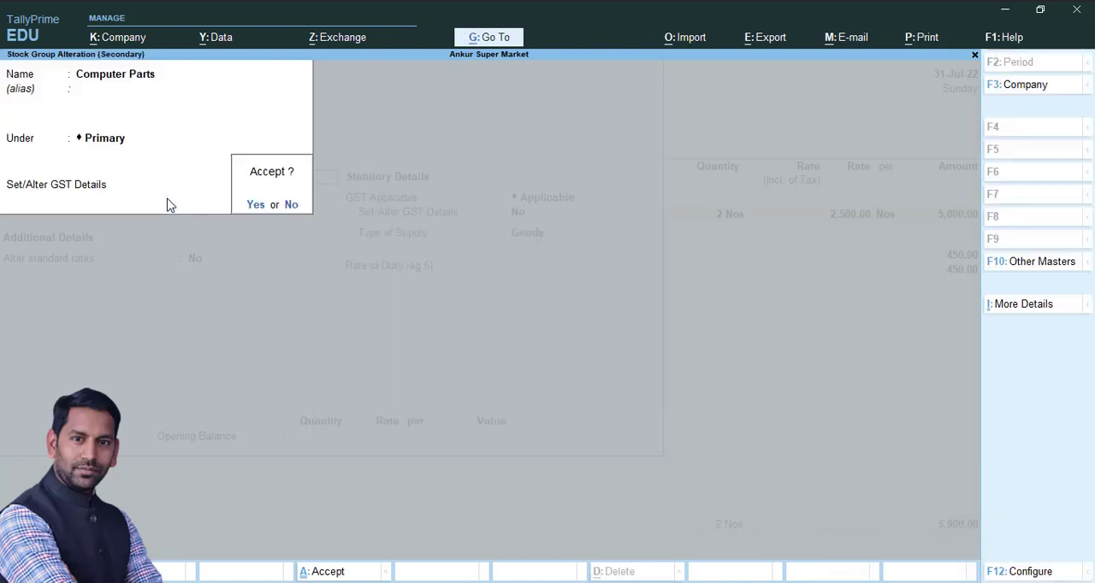
# Save the Hard Disk stock item and re-accept its allocation of 2 Nos at 2,500.00 in the voucher
pyautogui.press('Return')
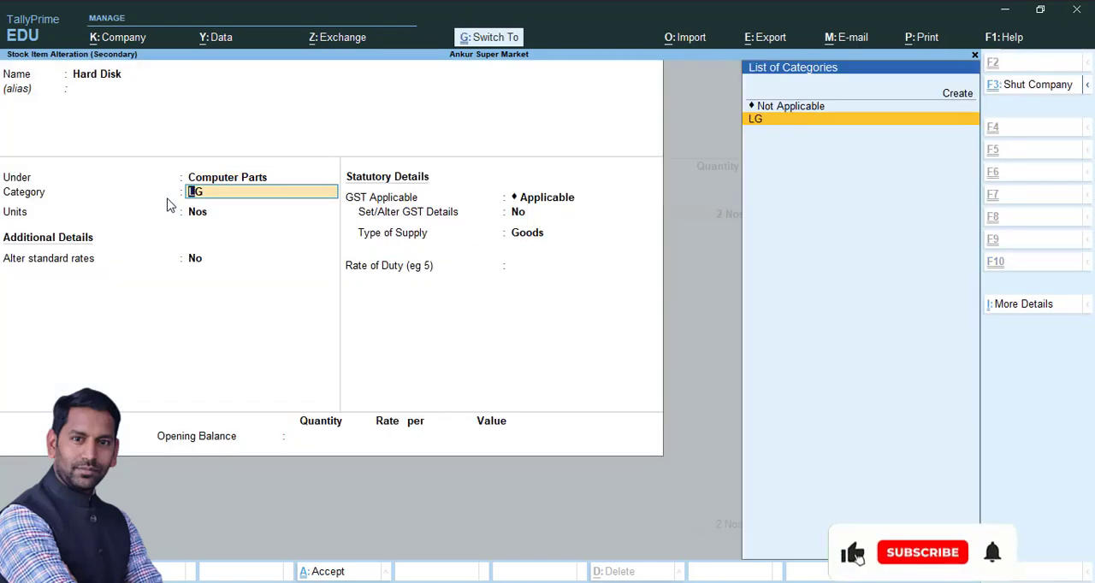
pyautogui.hotkey('ctrl', 'a')
pyautogui.press('Return')
pyautogui.press('Return')
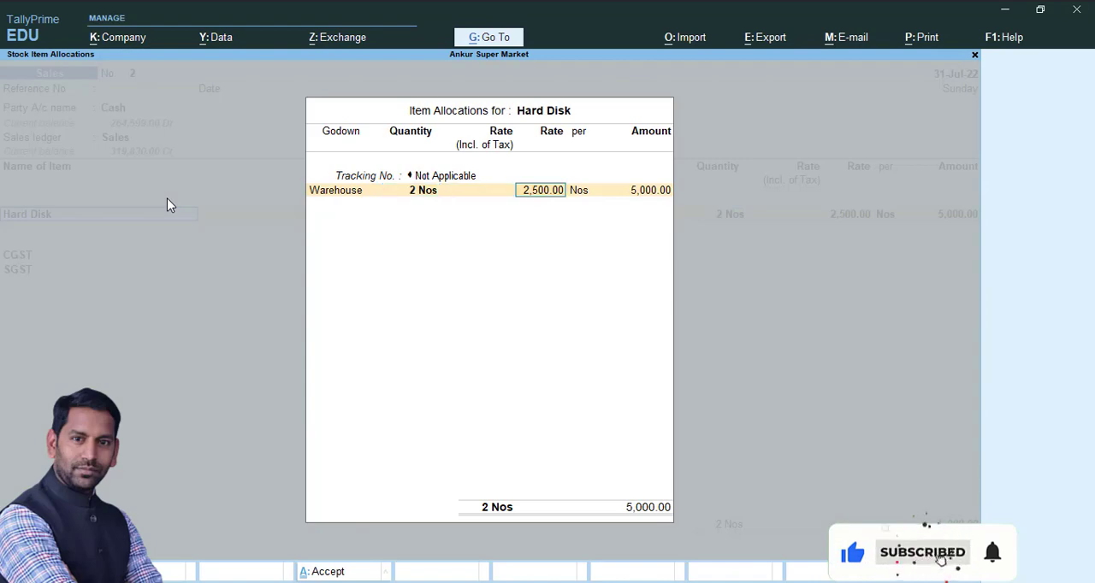
pyautogui.hotkey('ctrl', 'a')
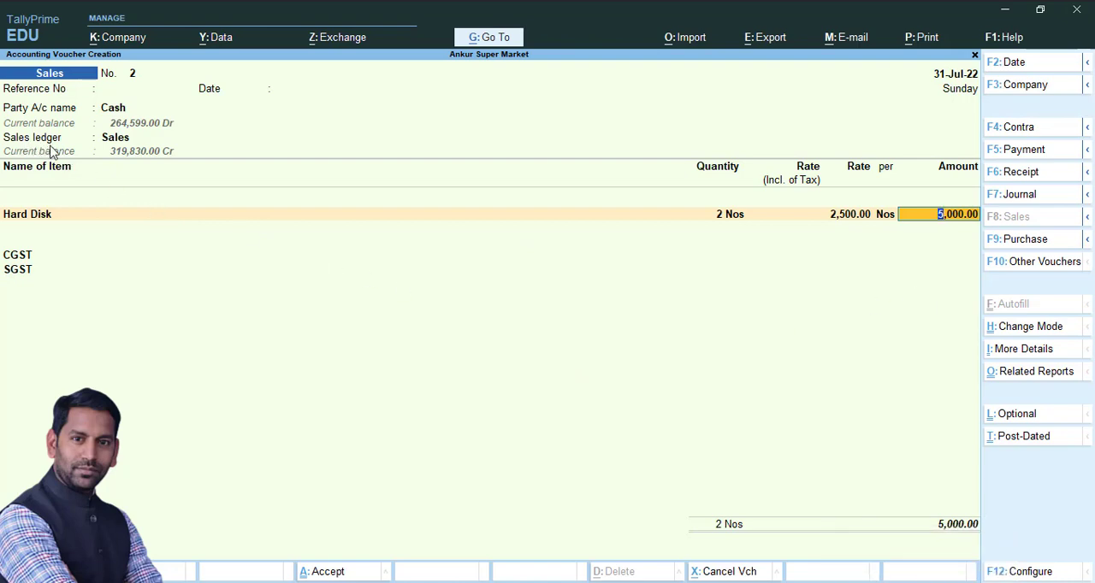
# Return to the voucher's Party A/c name and re-accept the party details for Cash
pyautogui.click(117, 142)
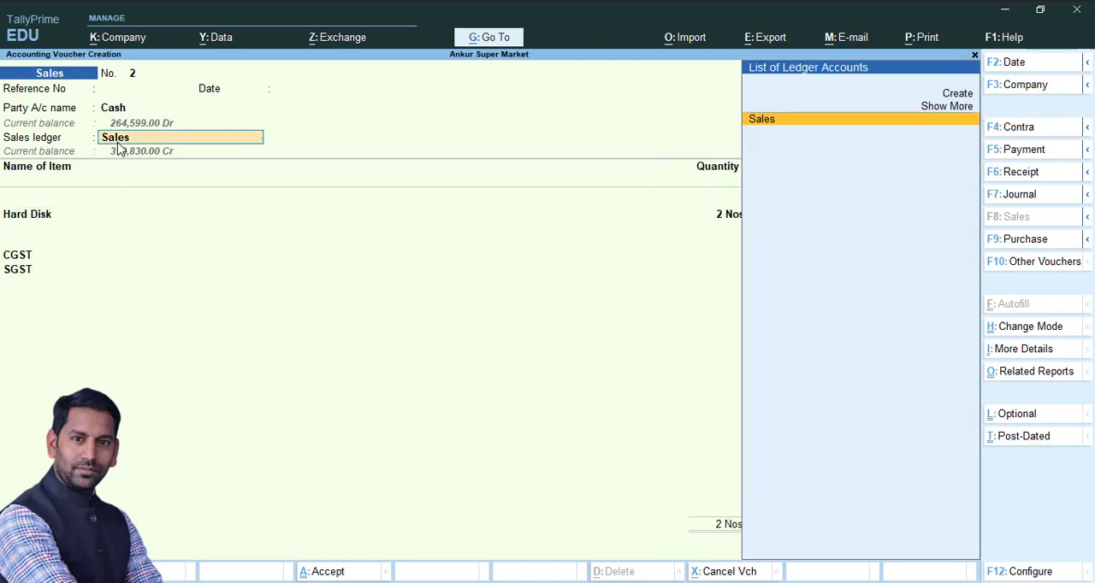
pyautogui.press('BackSpace')
pyautogui.press('Return')
pyautogui.hotkey('ctrl', 'a')
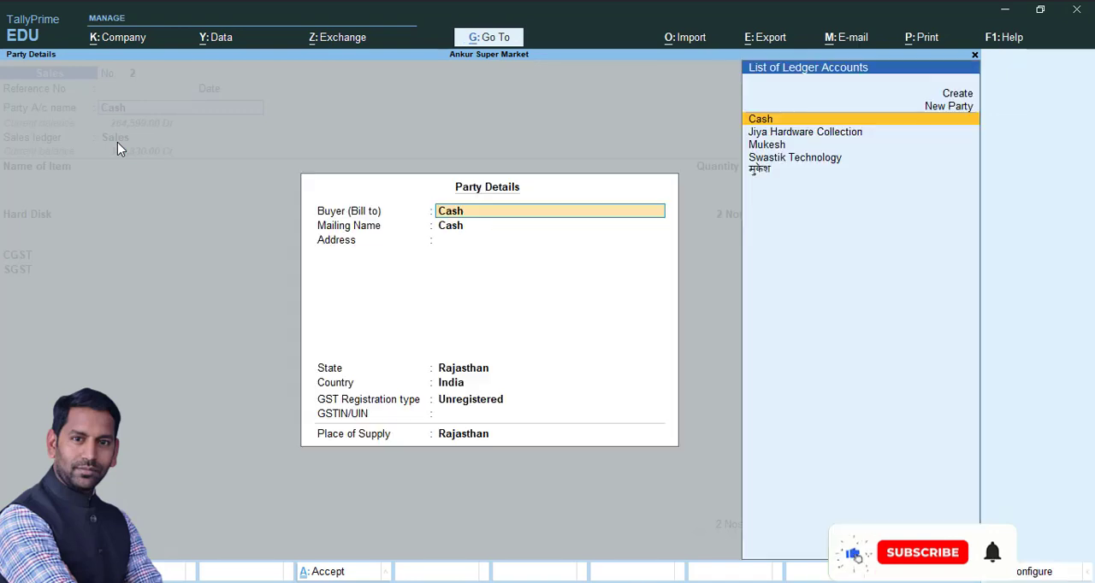
pyautogui.hotkey('ctrl', 'a')
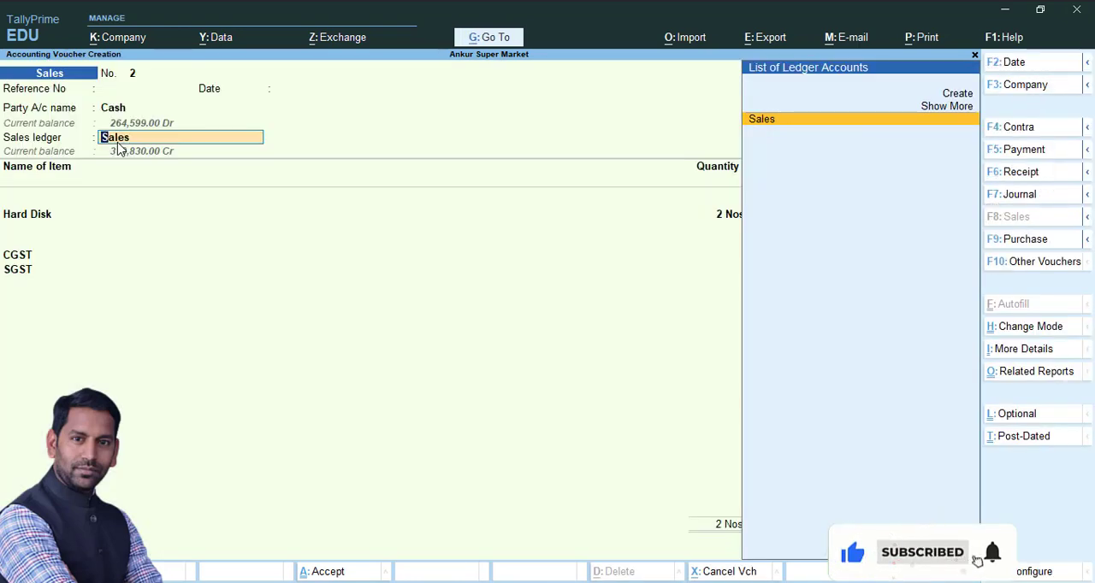
# Review the Sales ledger's GST applicability settings, save it and accept Not Applicable as the voucher's tax classification
pyautogui.hotkey('ctrl', 'Return')
pyautogui.press('Return')
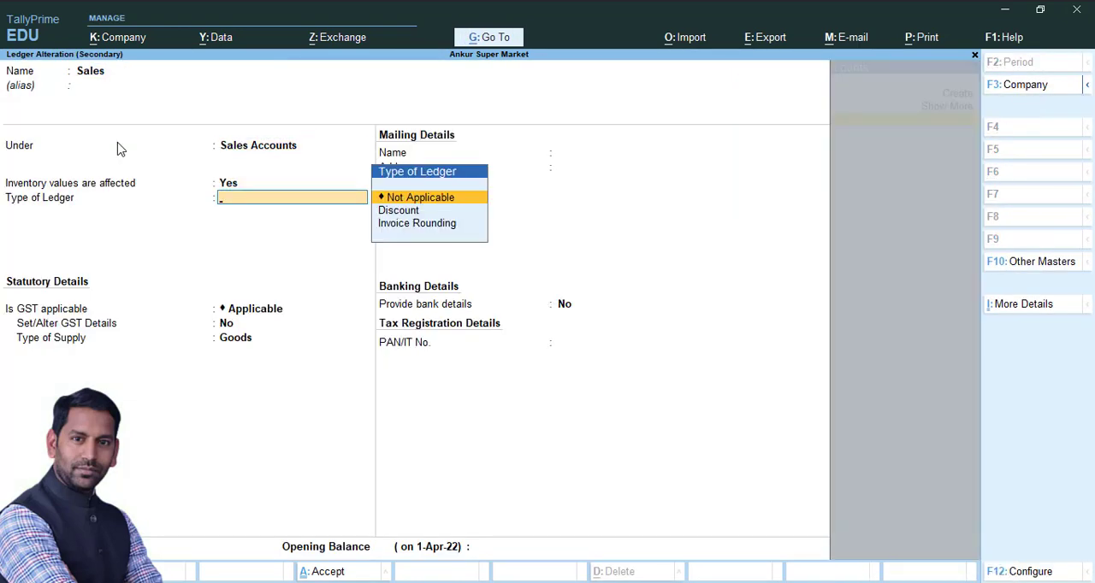
pyautogui.press('Return')
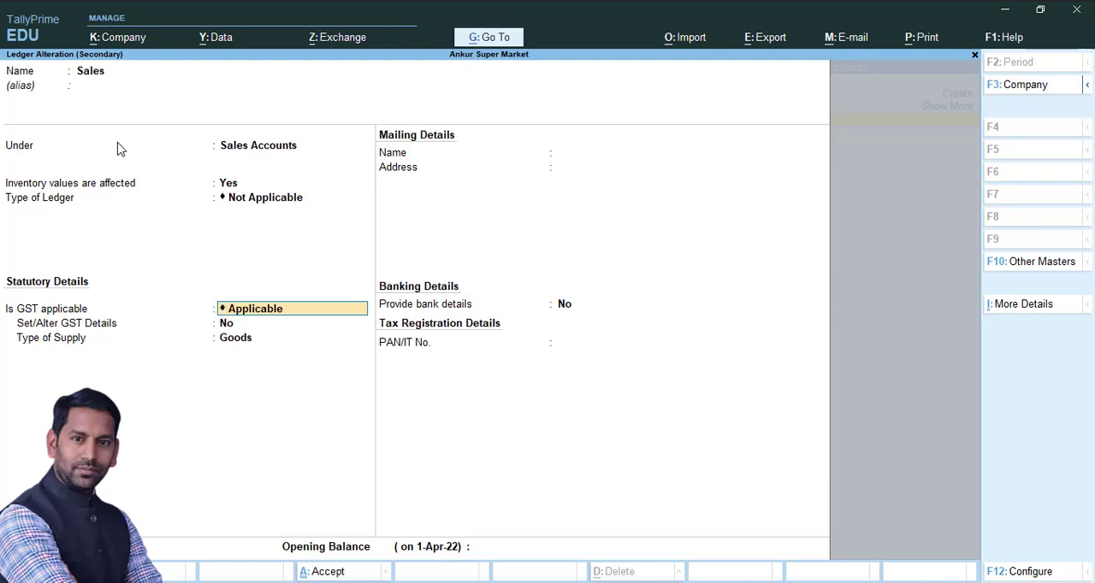
pyautogui.hotkey('ctrl', 'a')
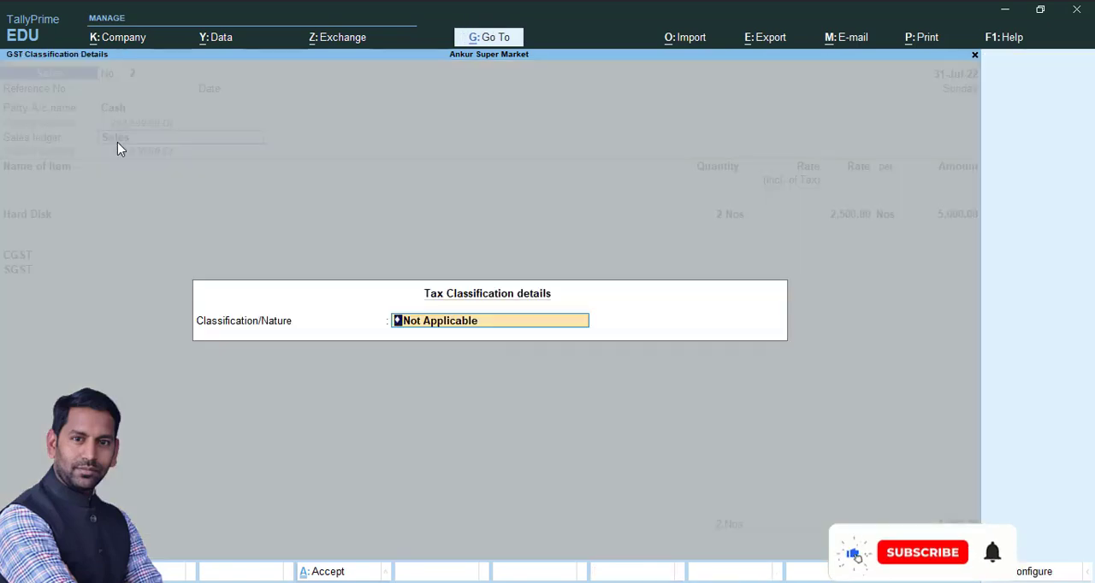
pyautogui.hotkey('ctrl', 'a')
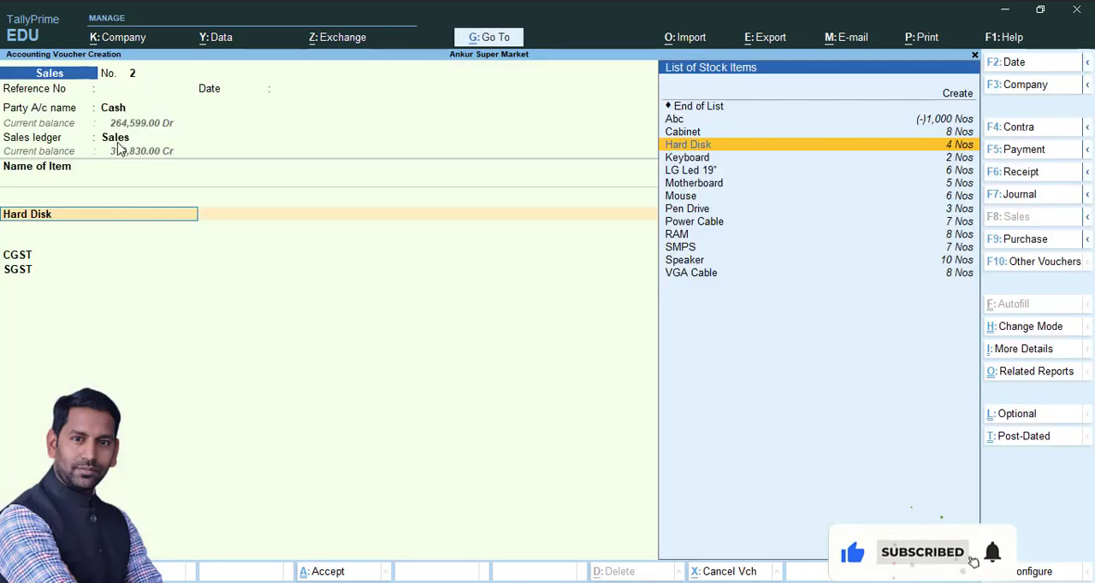
# Open the Hard Disk stock item and go into its parent group, Computer Parts, to check Set/Alter GST Details
pyautogui.hotkey('ctrl', 'Return')
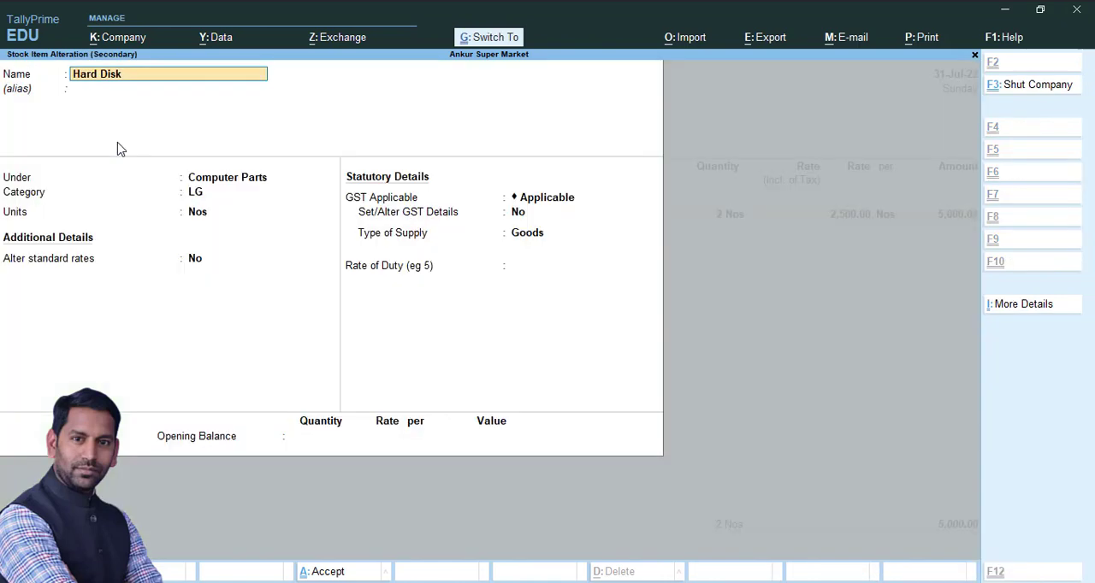
pyautogui.press('Return')
pyautogui.press('Return')
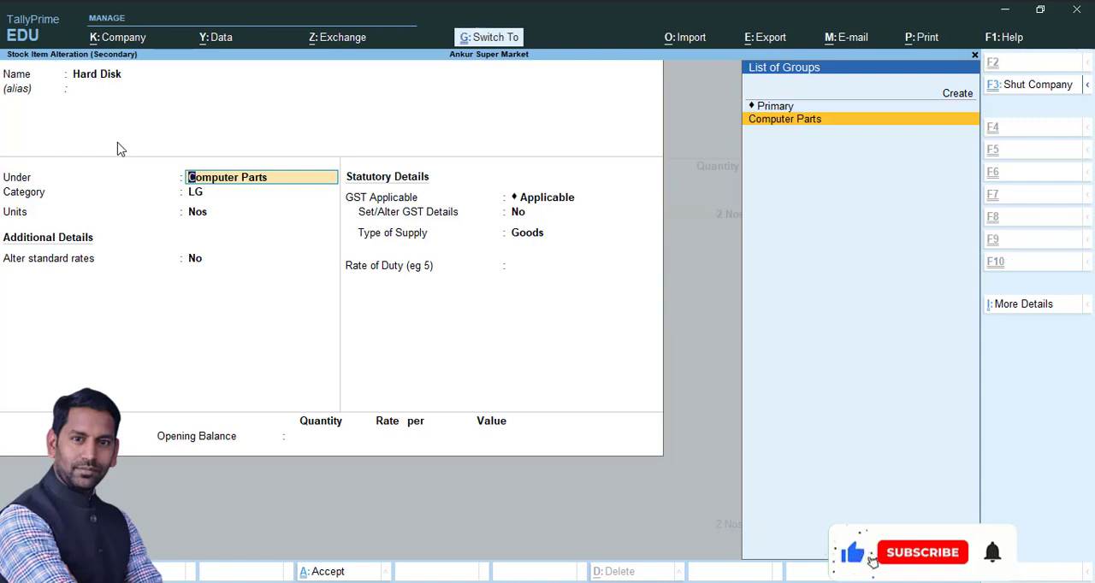
pyautogui.hotkey('ctrl', 'Return')
pyautogui.press('Return')
# Review the Computer Parts group's HSN/SAC and taxability details and save the stock group
pyautogui.press('Return')
pyautogui.press('Return')
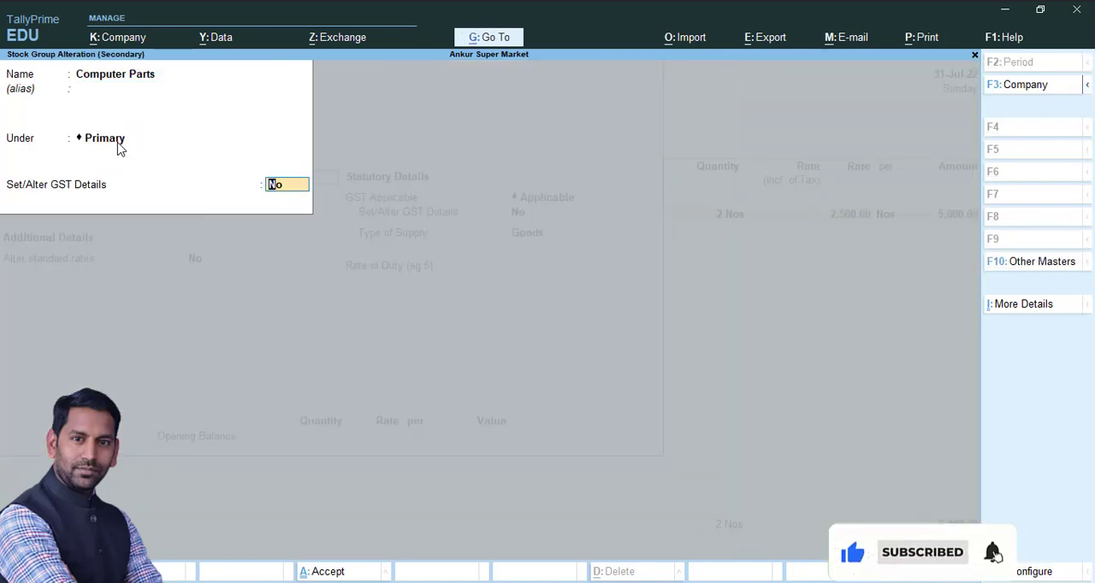
pyautogui.press('Return')
pyautogui.press('Return')
pyautogui.press('Return')
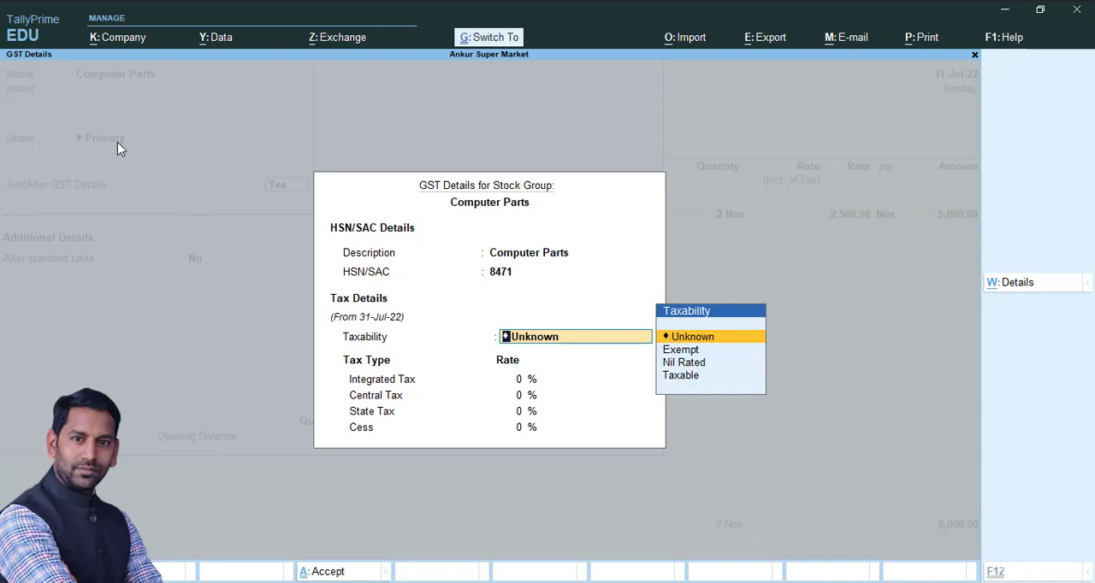
pyautogui.hotkey('ctrl', 'a')
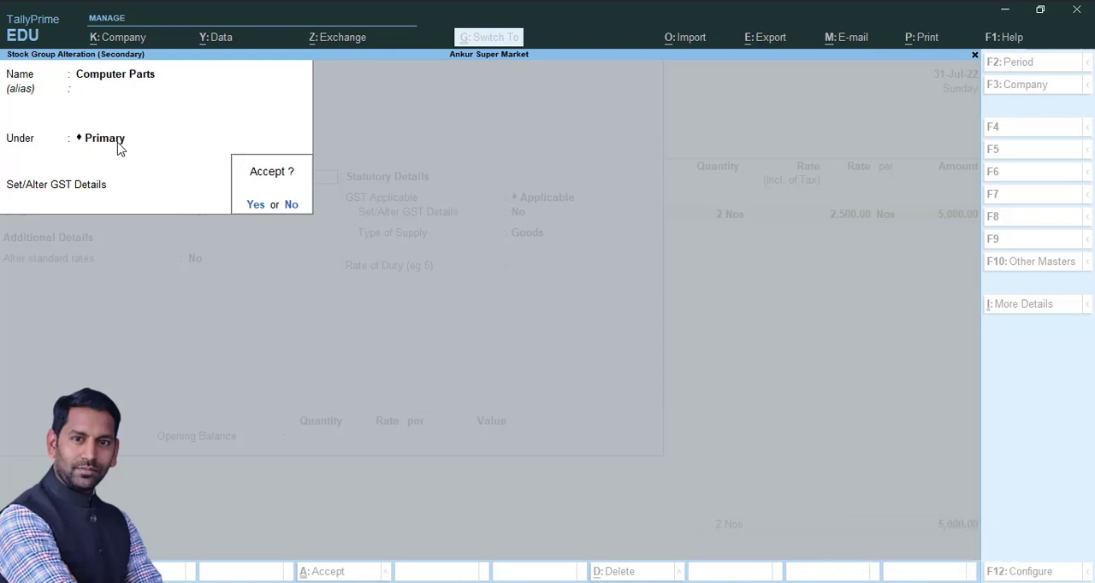
pyautogui.press('Return')
pyautogui.press('BackSpace')
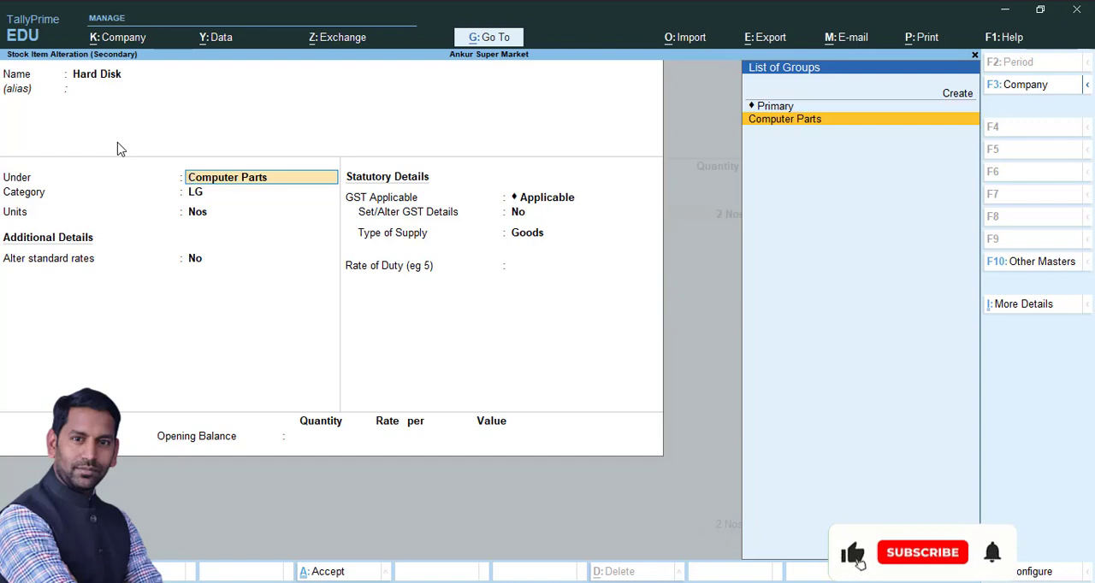
# Set Set/Alter GST Details to Yes for the Hard Disk stock item, leaving the HSN/SAC description and code blank
pyautogui.press('Return')
pyautogui.press('Return')
pyautogui.press('Return')
pyautogui.press('Return')
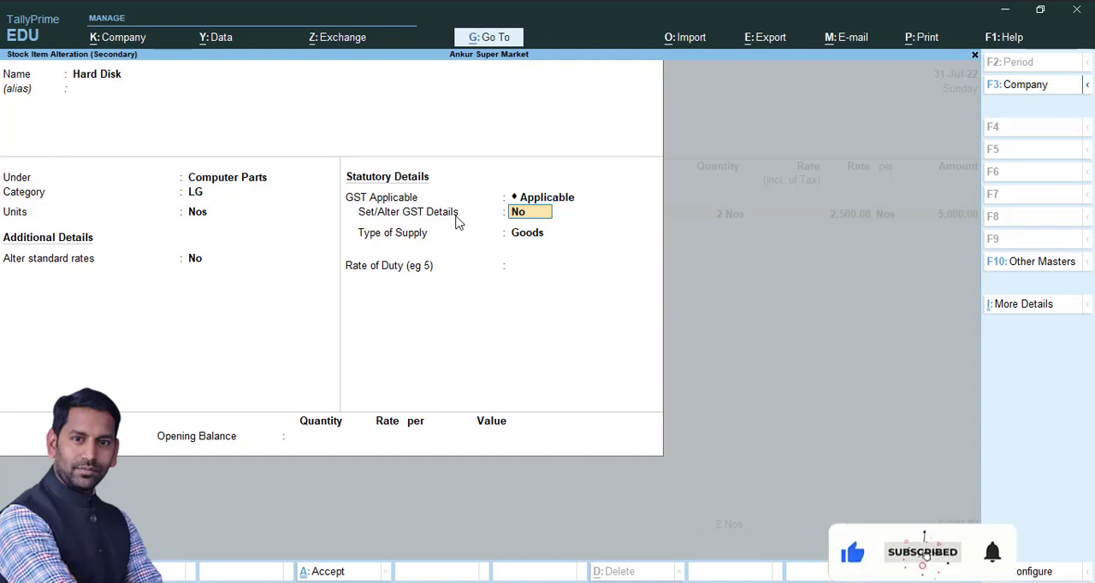
pyautogui.write('y')
pyautogui.press('Return')
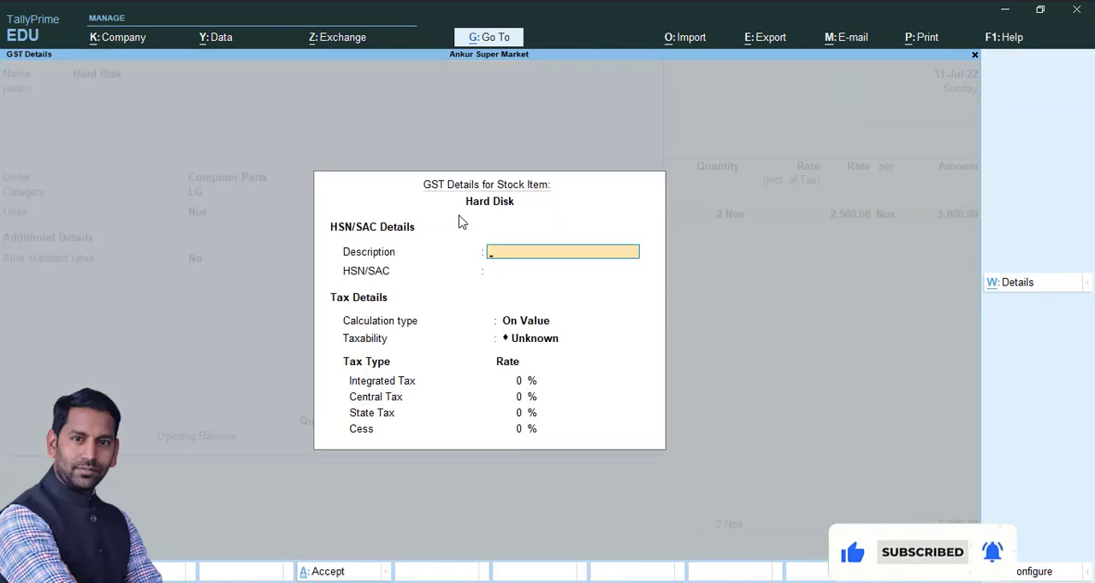
pyautogui.press('Return')
# Keep Hard Disk's calculation type On Value, set its taxability to Taxable and its integrated tax rate to 18%
pyautogui.press('Return')
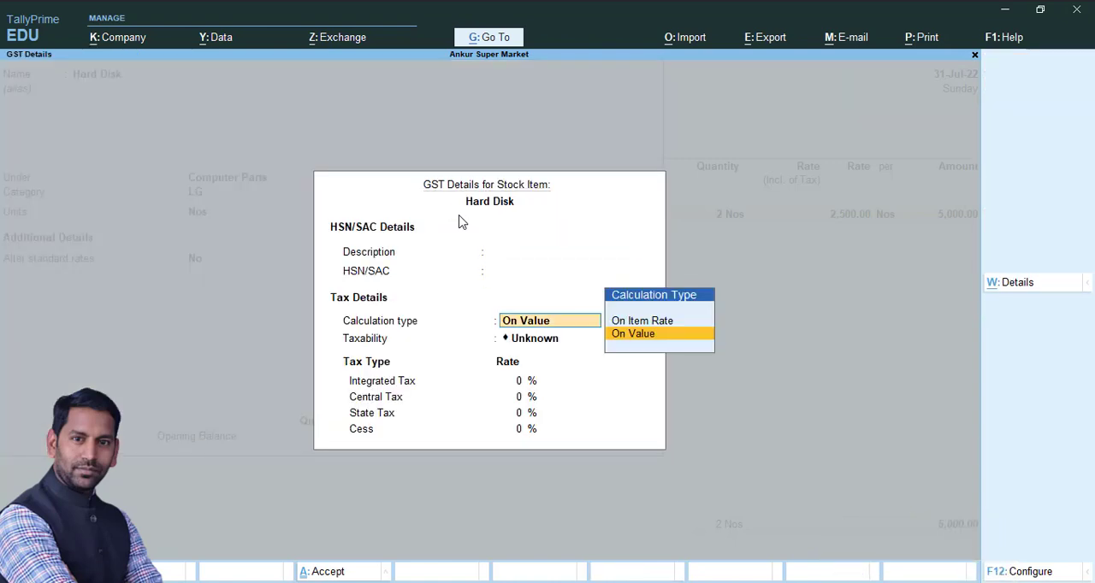
pyautogui.press('Return')
pyautogui.press('Down')
pyautogui.press('Down')
pyautogui.press('Down')
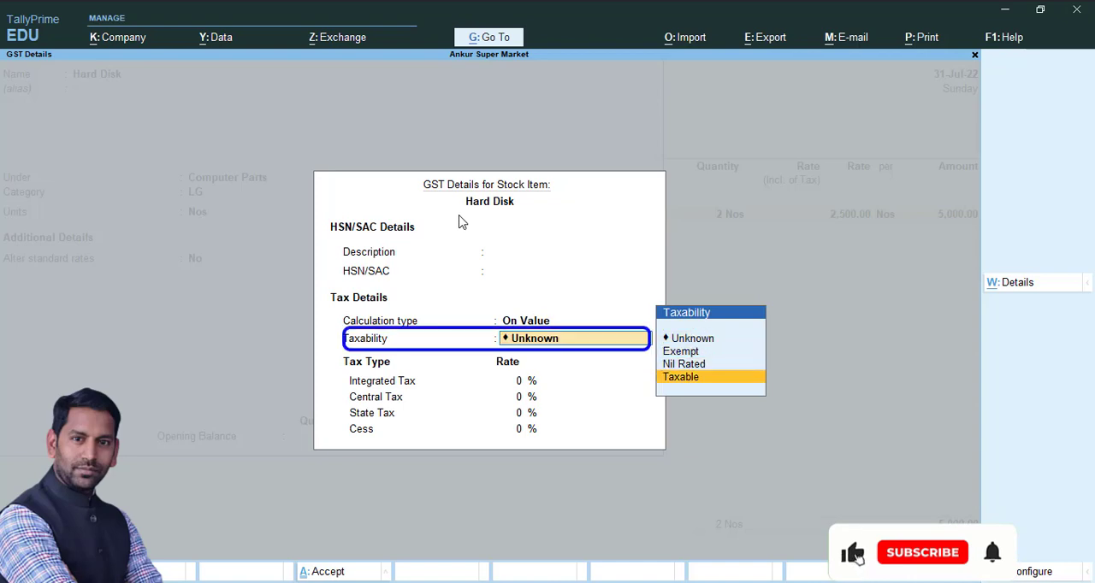
pyautogui.press('Return')
pyautogui.write('18')
pyautogui.press('Return')
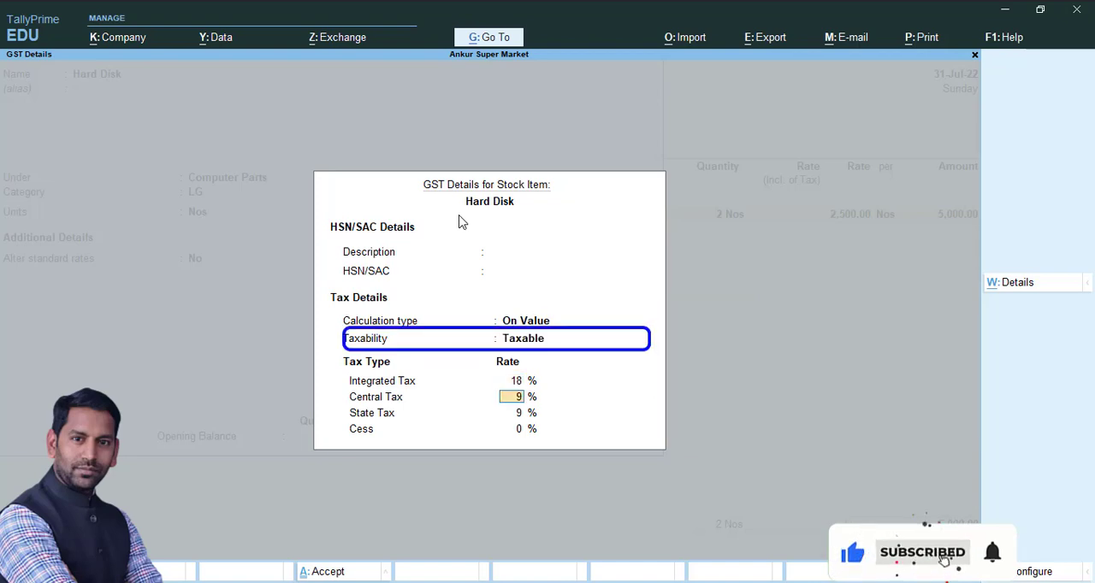
# Accept Hard Disk's GST rates and save the stock item, returning to its allocation in the voucher
pyautogui.press('Return')
pyautogui.press('Return')
pyautogui.press('Return')
pyautogui.press('Return')
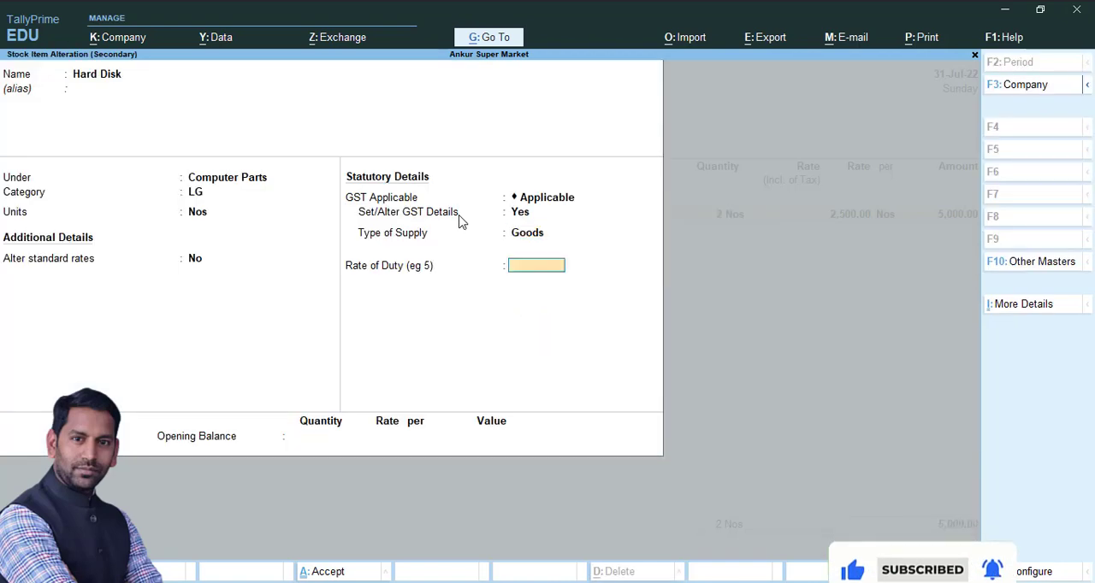
pyautogui.hotkey('ctrl', 'a')
# Accept the Hard Disk allocation of 2 Nos at 2,500.00 and re-accept the CGST and SGST lines
pyautogui.press('Return')
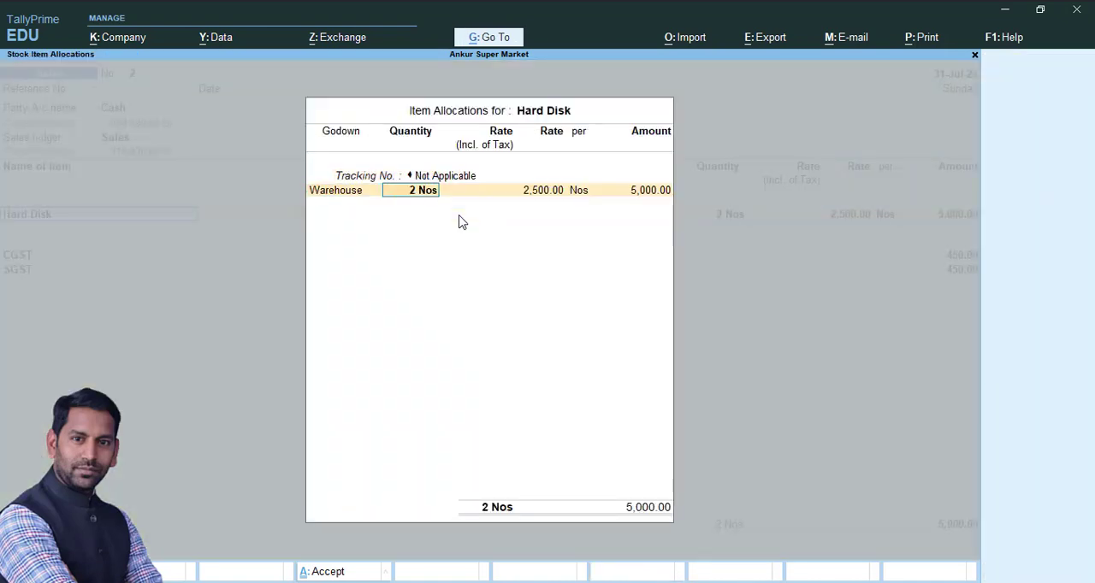
pyautogui.hotkey('ctrl', 'a')
pyautogui.press('Return')
pyautogui.press('Return')
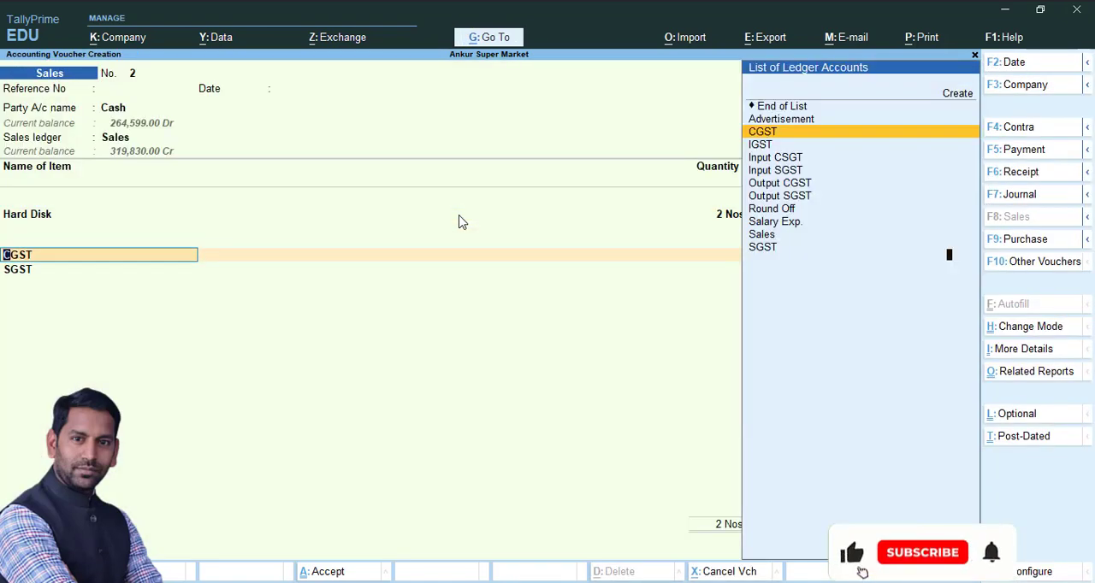
pyautogui.press('Return')
pyautogui.press('Return')
pyautogui.press('Return')
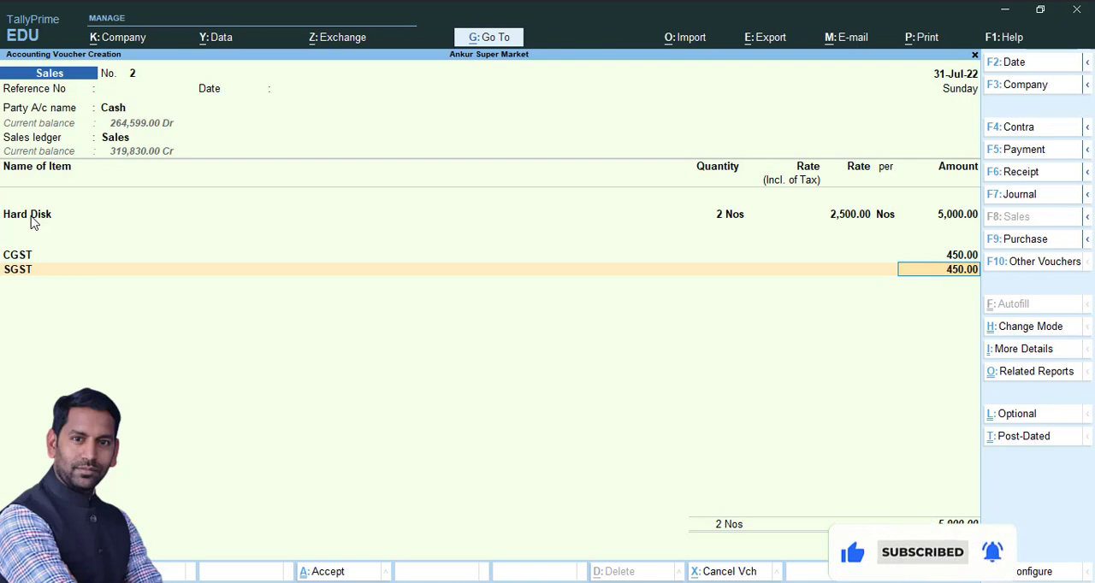
# Open the CGST ledger from the voucher, review its duty type, tax type, percentage and rounding method, and save it
pyautogui.press('BackSpace')
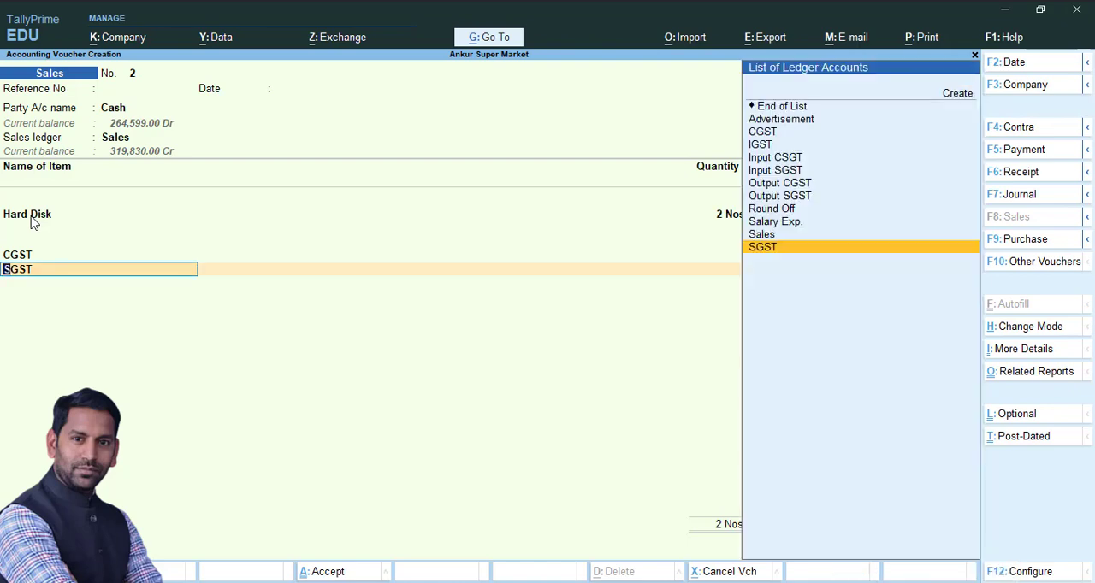
pyautogui.press('BackSpace')
pyautogui.press('BackSpace')
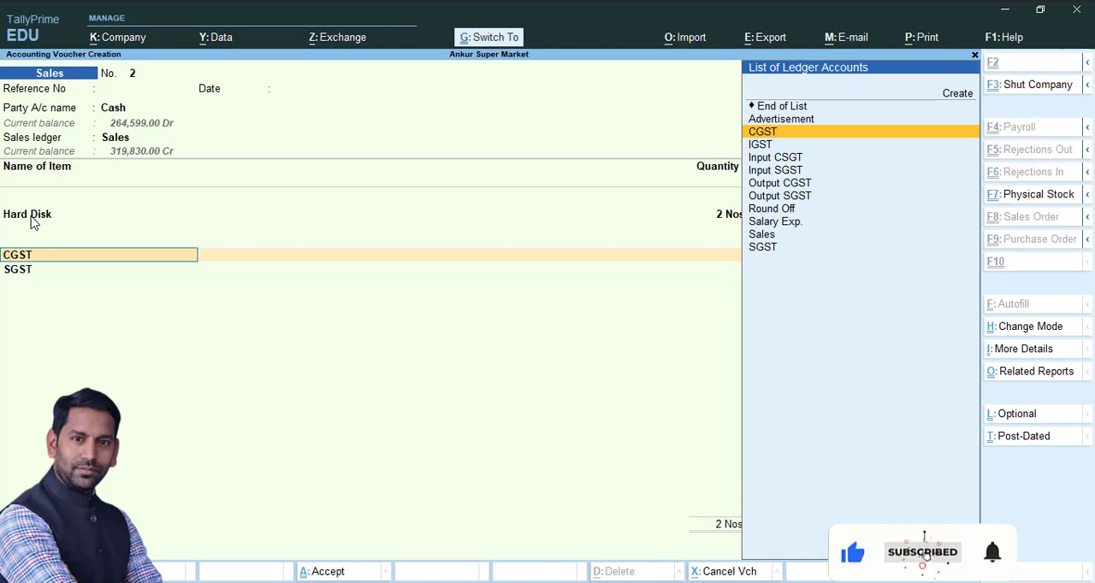
pyautogui.hotkey('ctrl', 'Return')
pyautogui.press('Return')
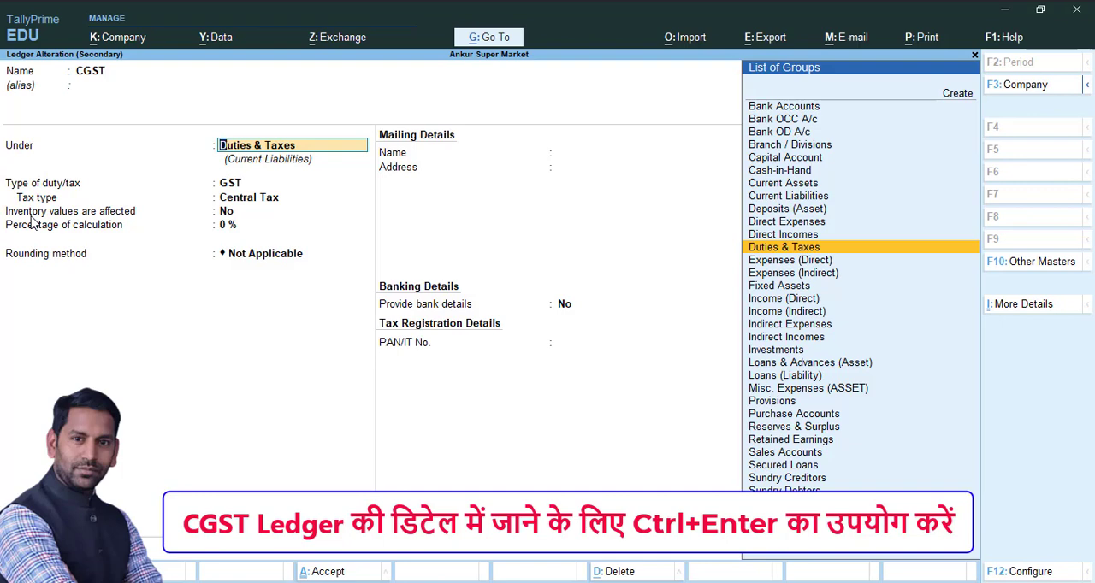
pyautogui.press('Return')
pyautogui.press('Return')
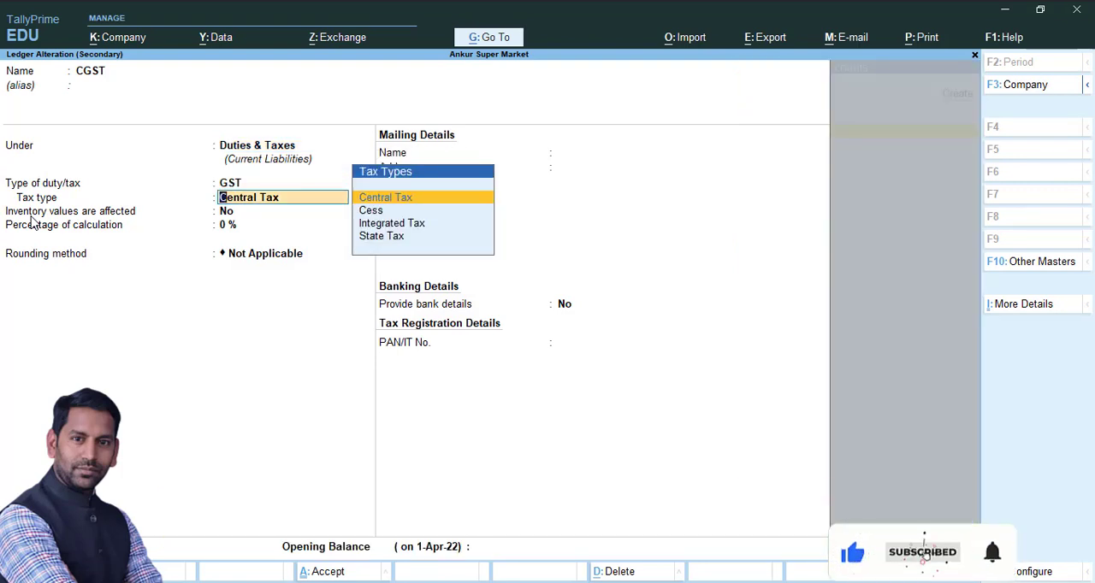
pyautogui.press('Return')
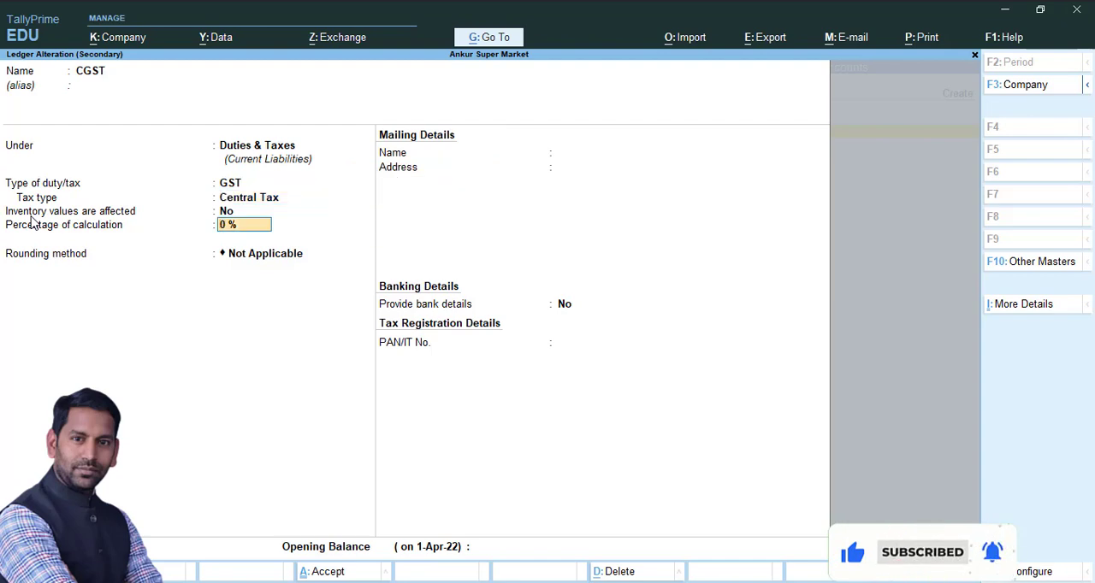
pyautogui.press('Return')
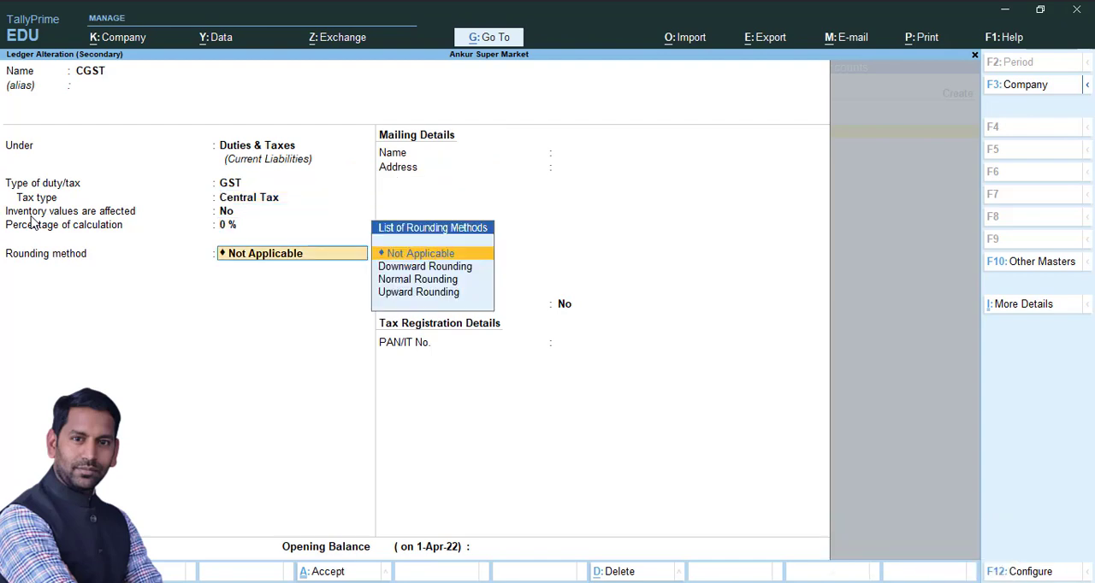
pyautogui.hotkey('ctrl', 'a')
pyautogui.press('Return')
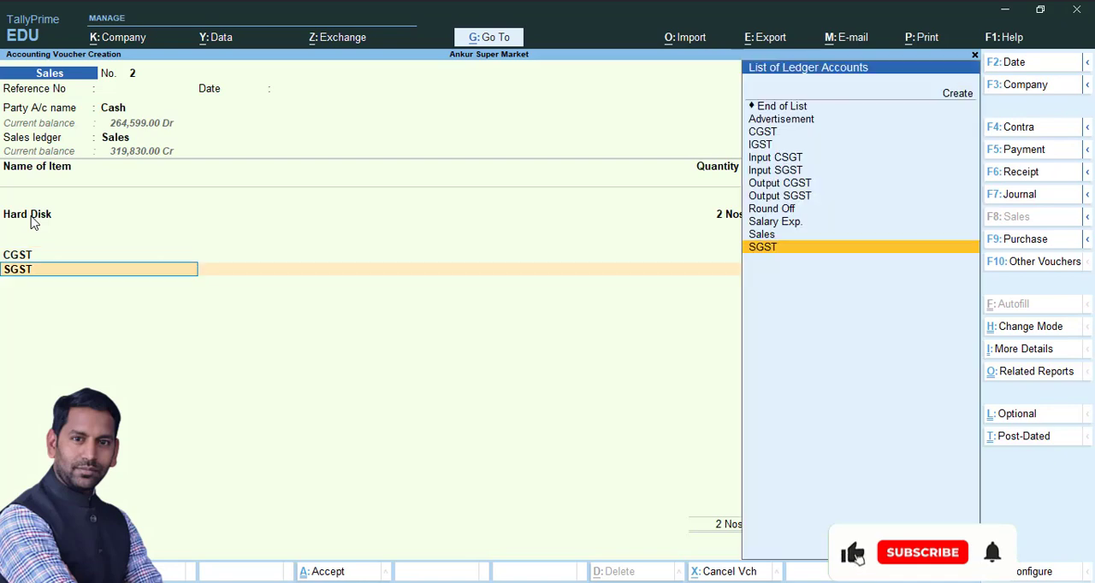
# Open the SGST ledger from the voucher, review its duty and tax type settings, and save it
pyautogui.hotkey('ctrl', 'Return')
pyautogui.press('Return')
pyautogui.press('Return')
pyautogui.press('Return')
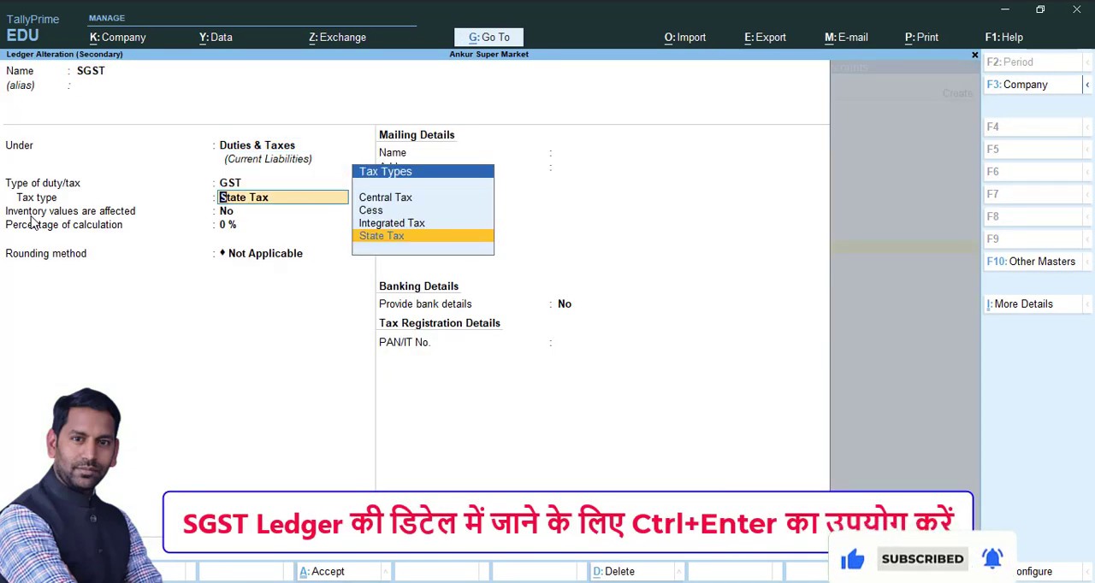
pyautogui.press('Return')
pyautogui.hotkey('ctrl', 'a')
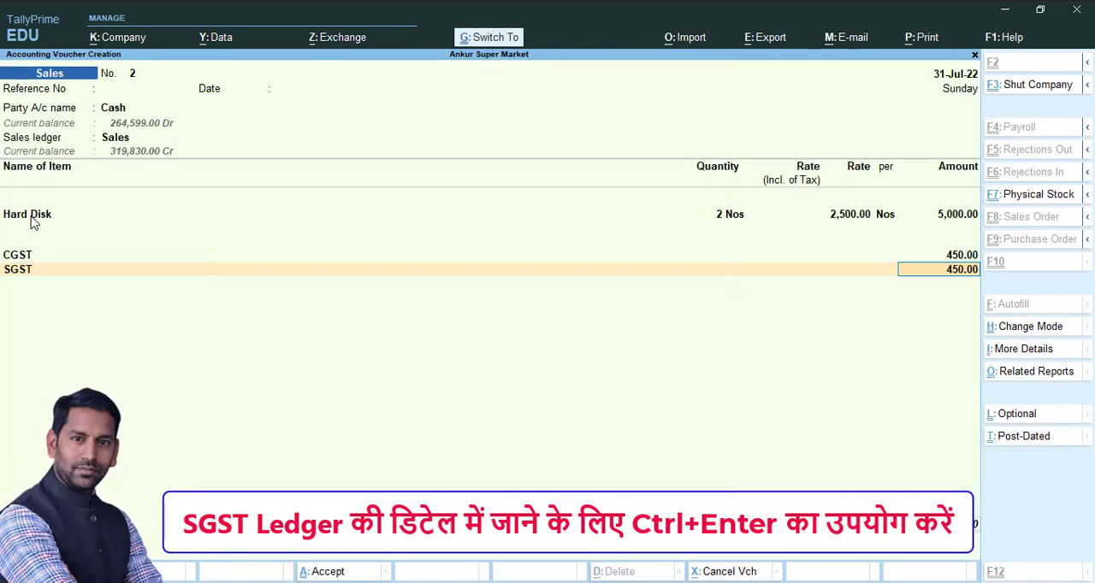